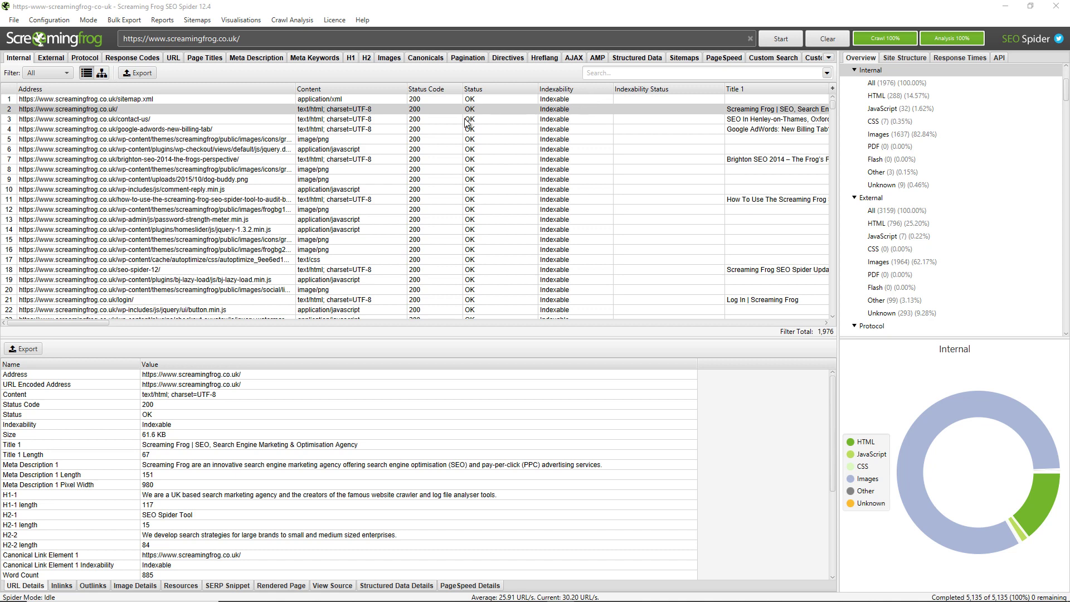
# Open the Visualisations menu to list the available site graphs
pyautogui.click(256, 20)
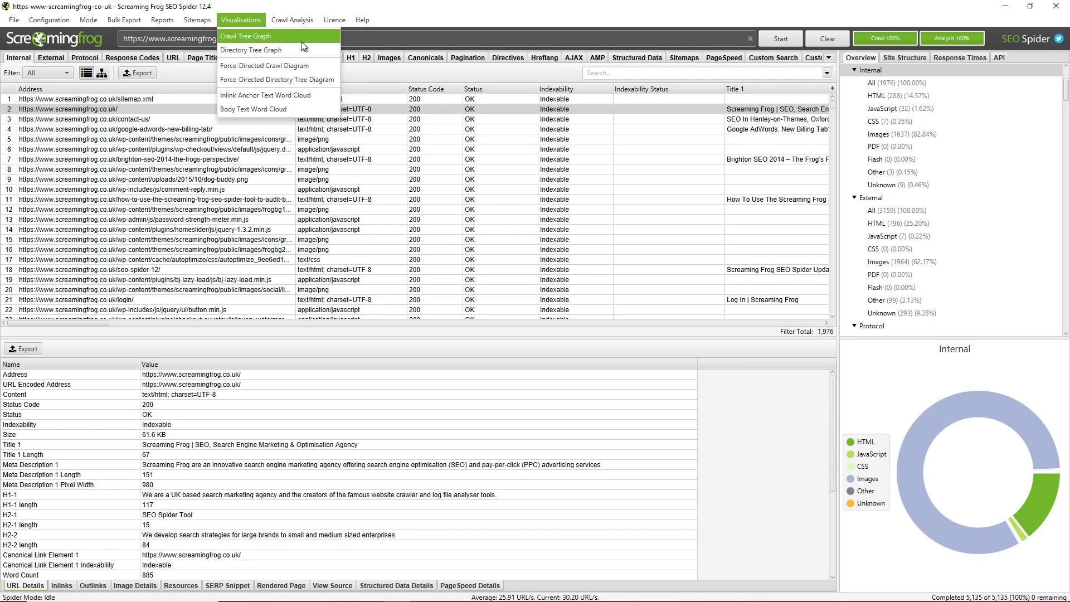
# Open the Force-Directed Crawl Diagram and move its window aside to uncover the crawl table
pyautogui.click(312, 69)
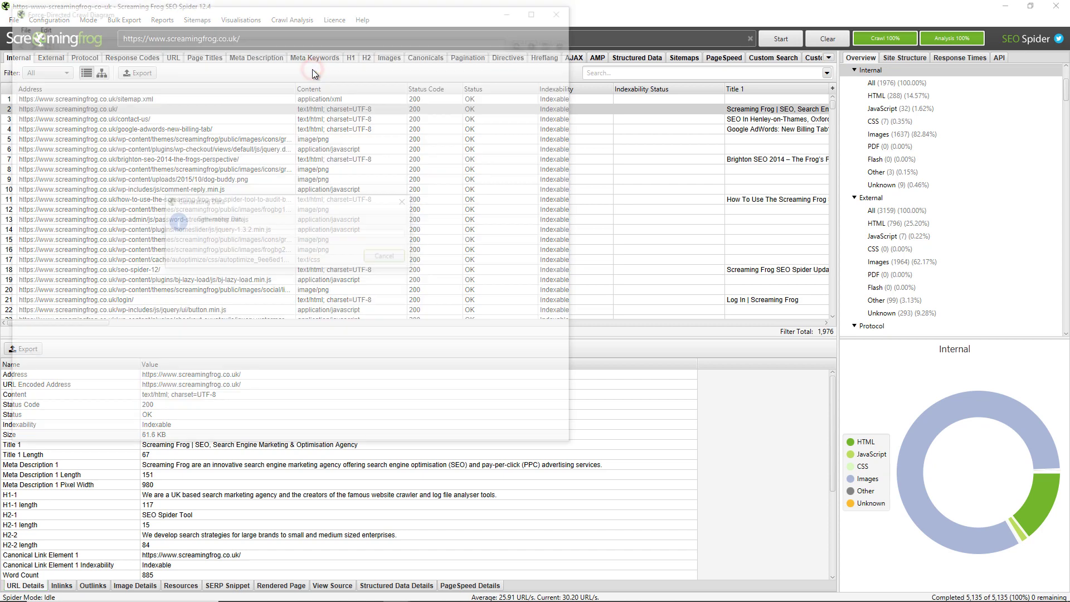
pyautogui.moveTo(389, 14); pyautogui.dragTo(558, 47)
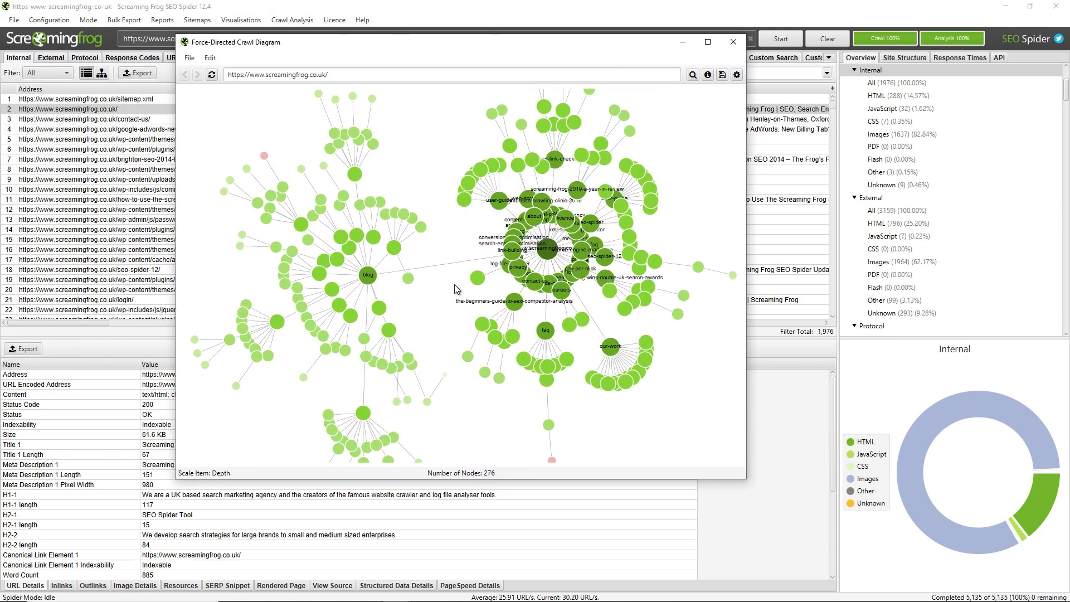
pyautogui.scroll(-2, 453, 284)
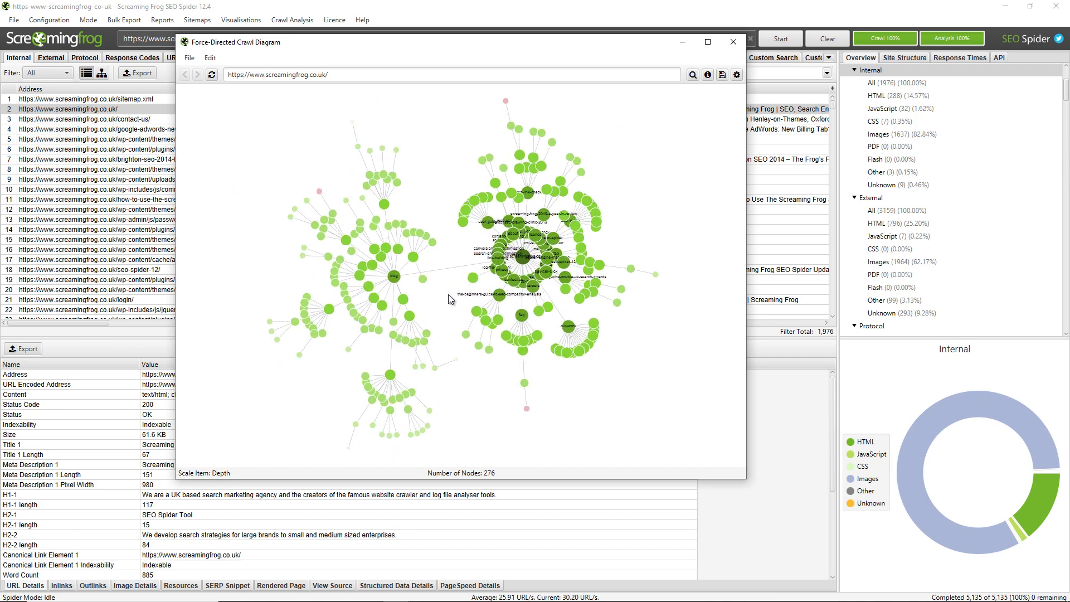
# Drag the homepage node out of the central cluster, then release it back
pyautogui.click(445, 293)
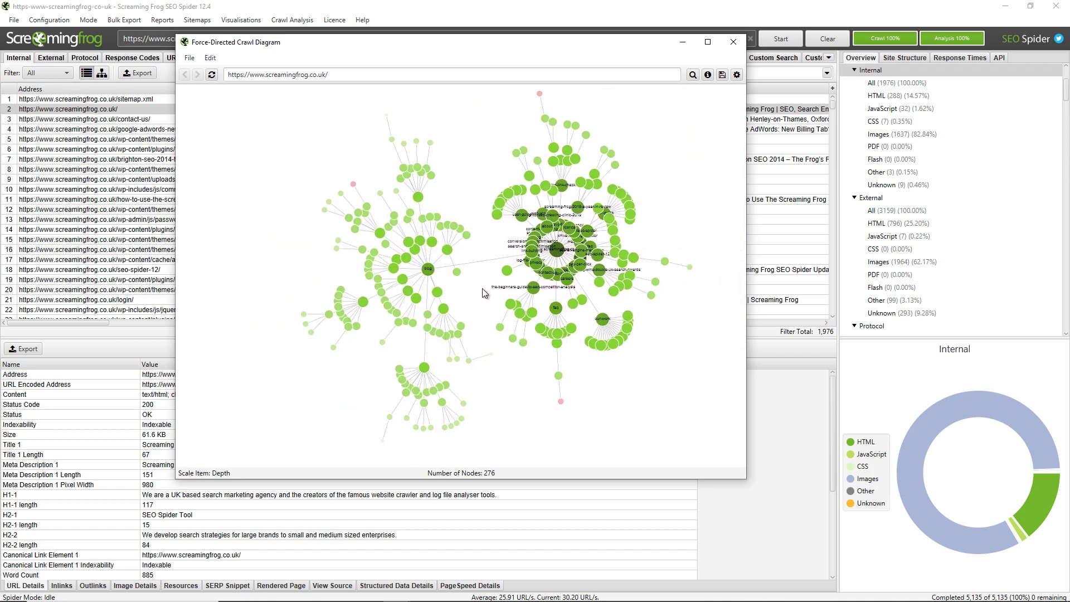
pyautogui.moveTo(544, 255); pyautogui.dragTo(309, 333)
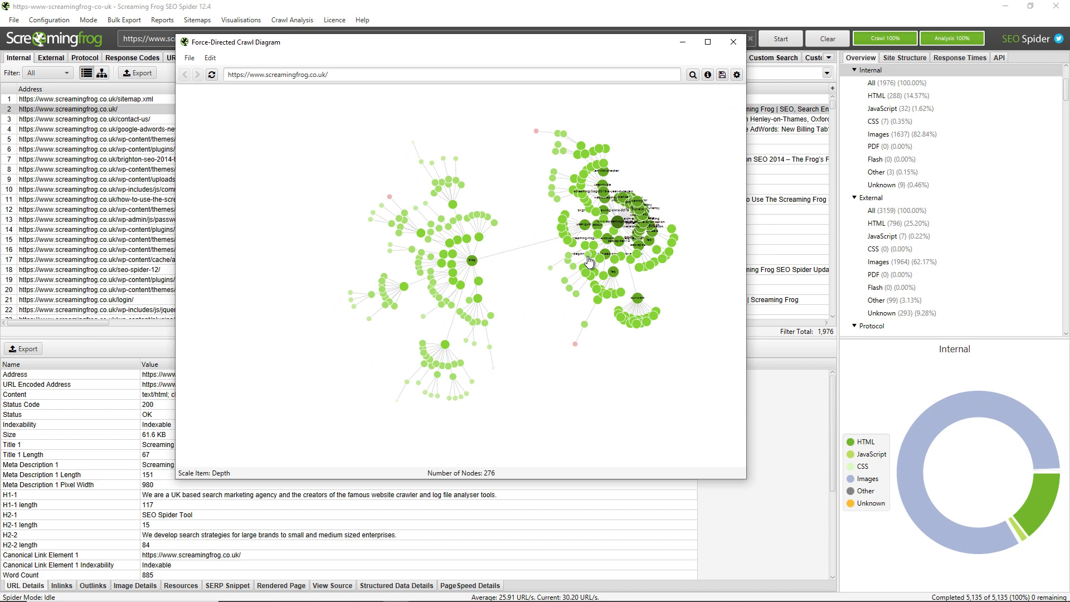
pyautogui.click(518, 331)
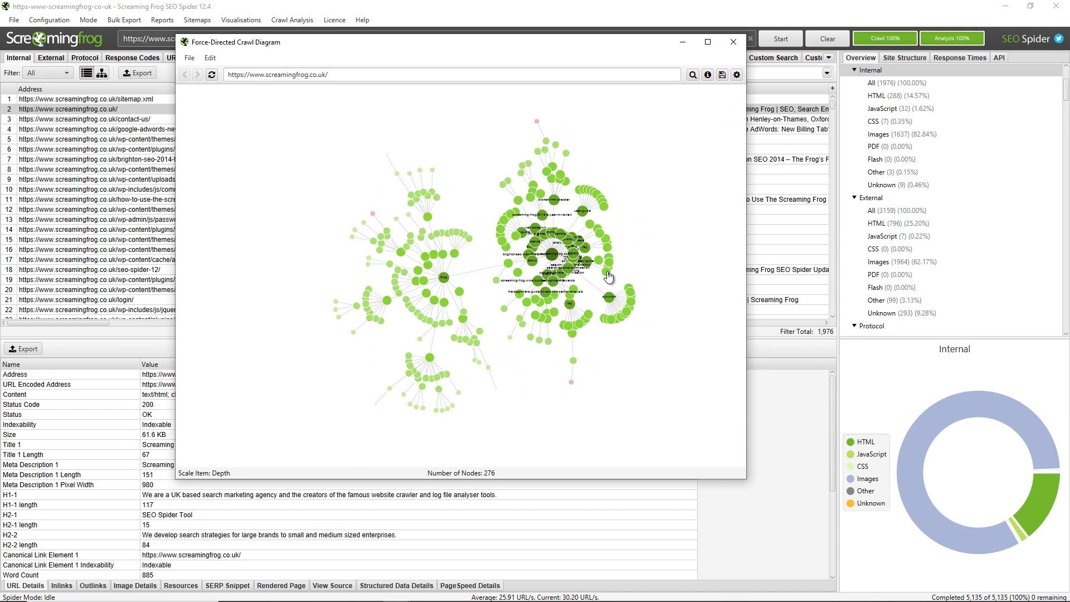
pyautogui.click(671, 253)
pyautogui.click(696, 260)
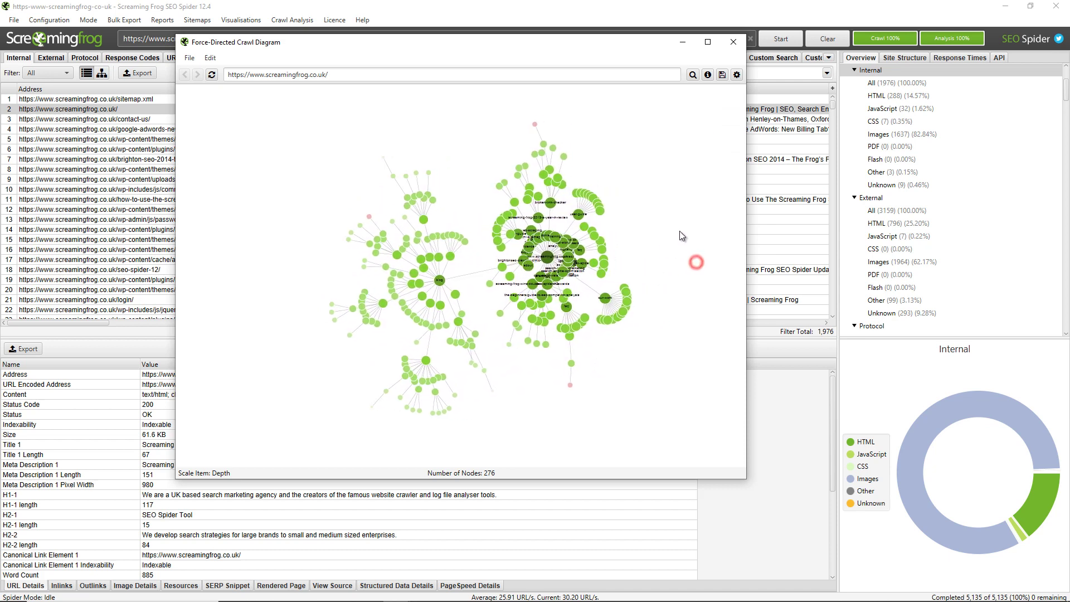
# Increase Node Separation, Node Overlap and Link Length in the crawl diagram's display settings
pyautogui.click(737, 75)
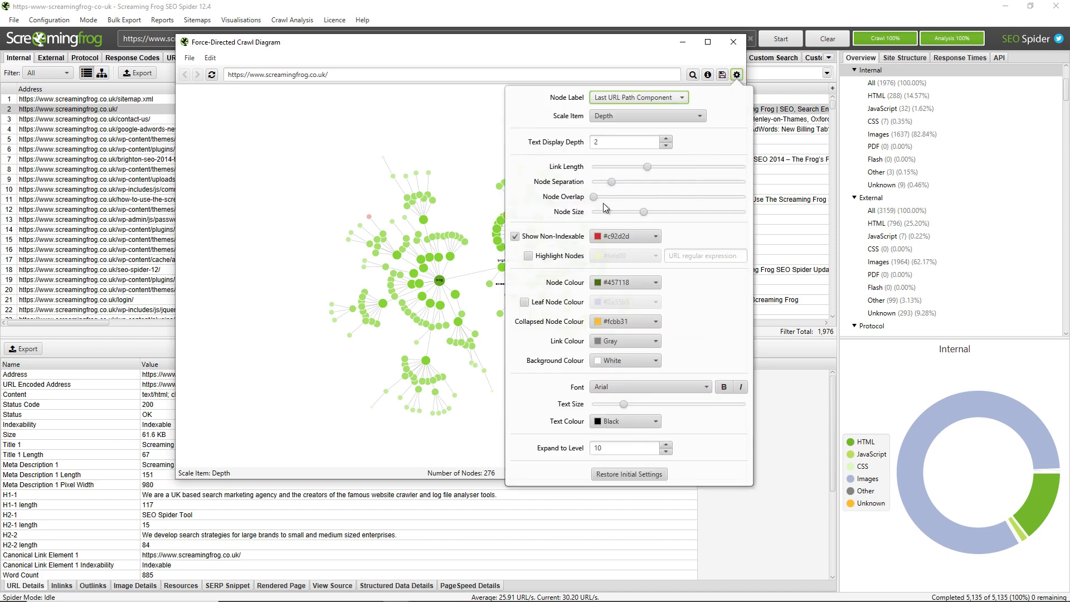
pyautogui.click(612, 182)
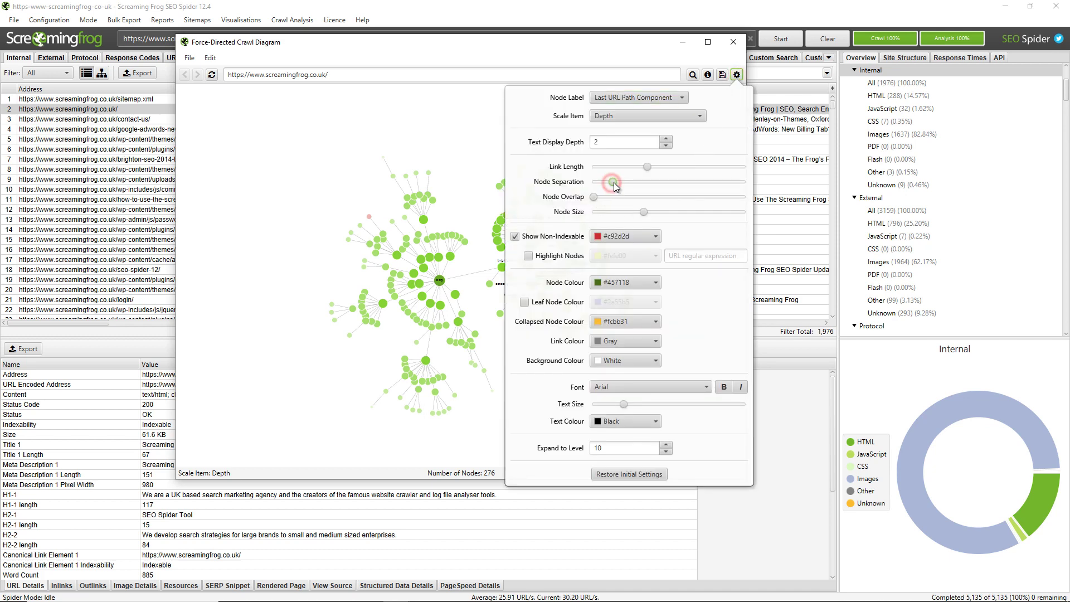
pyautogui.moveTo(594, 196); pyautogui.dragTo(633, 213)
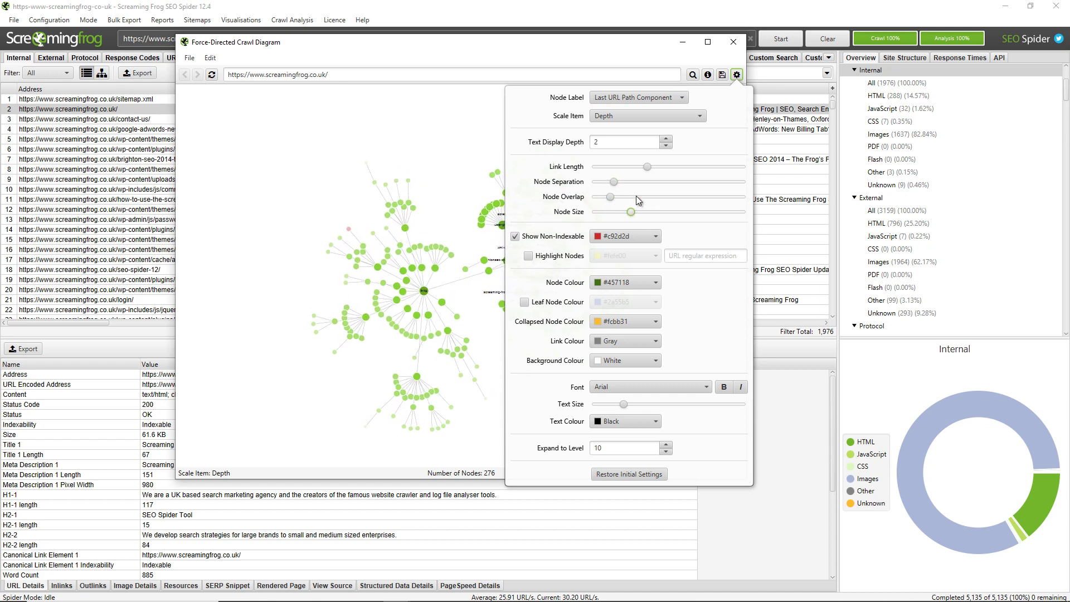
pyautogui.moveTo(647, 167)
pyautogui.mouseDown()
pyautogui.moveTo(669, 167)
pyautogui.moveTo(652, 174)
pyautogui.mouseUp()
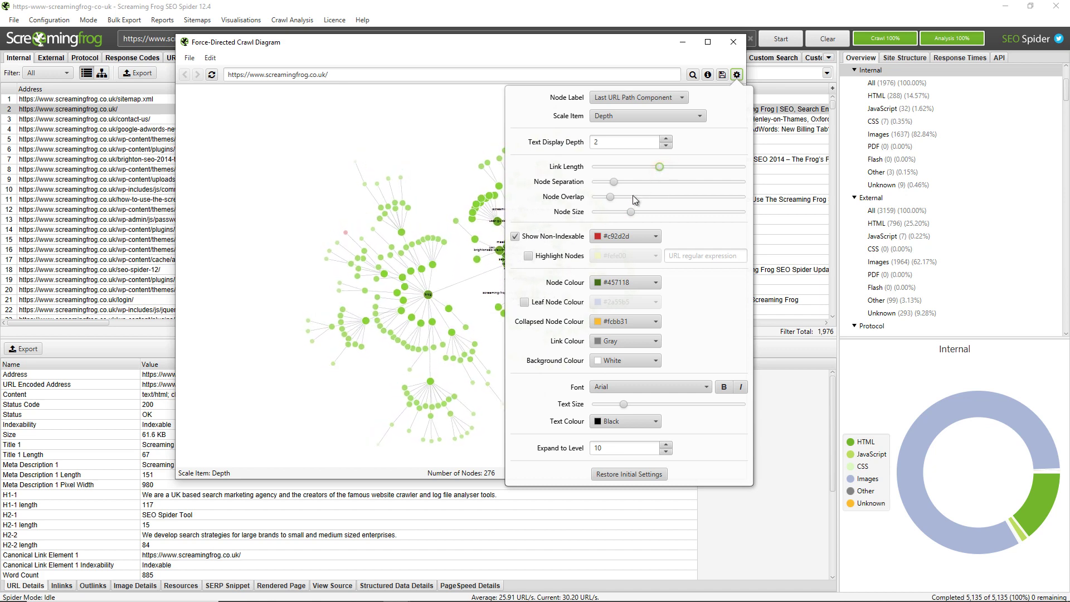
# Close the diagram's display settings to see the whole re-laid-out graph
pyautogui.click(505, 310)
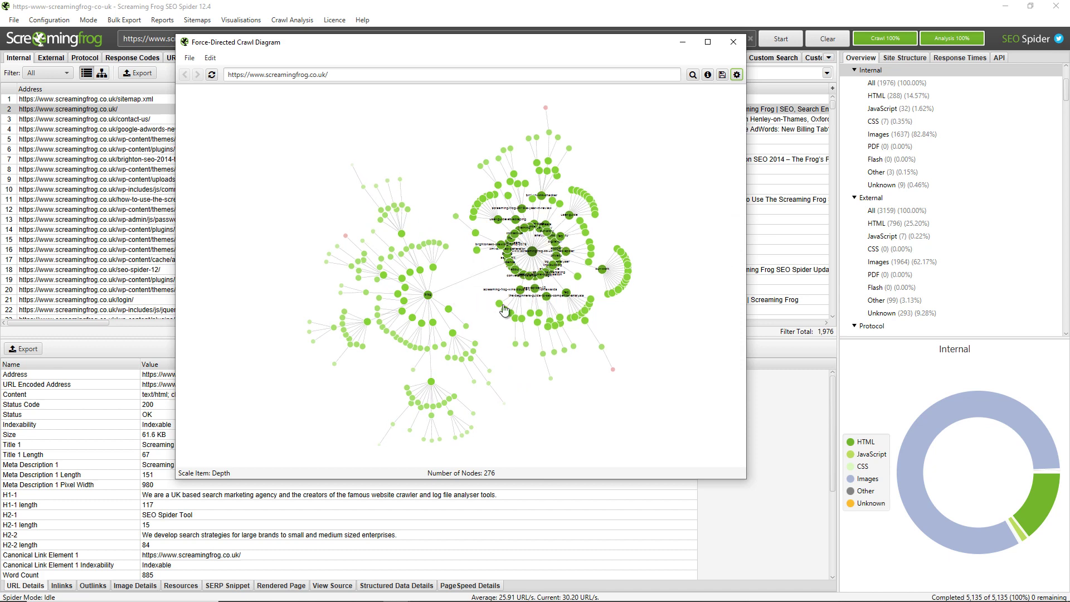
pyautogui.click(505, 349)
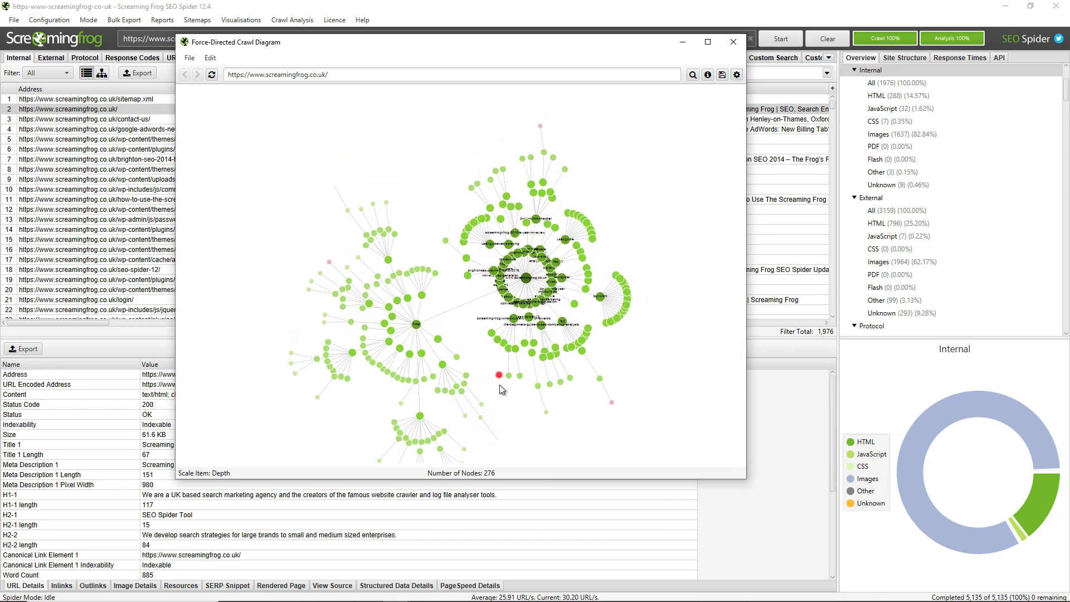
pyautogui.click(499, 385)
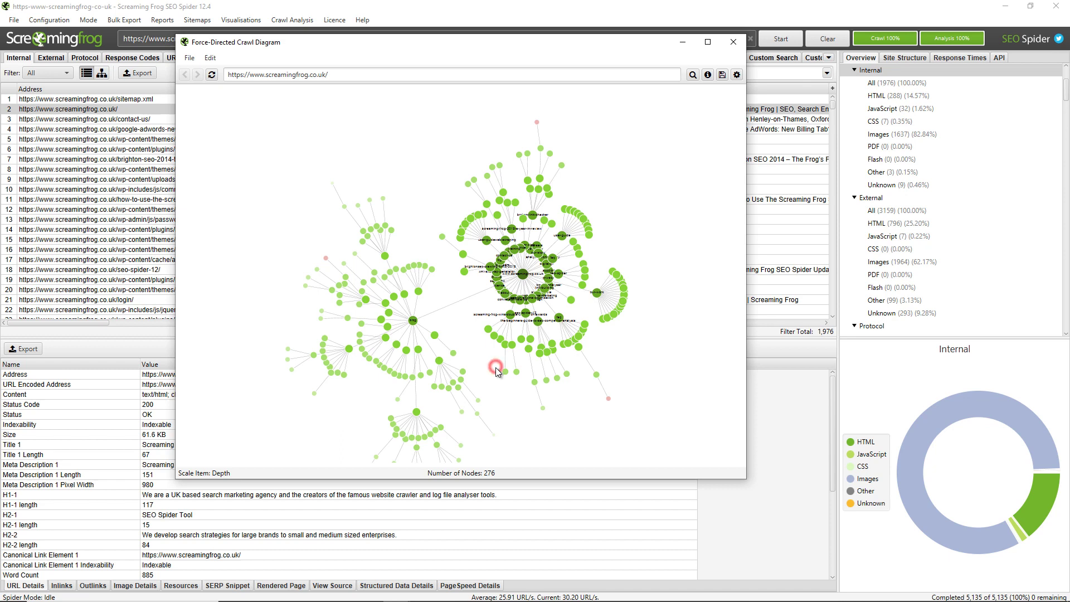
# Pan and zoom in on the central homepage cluster until page labels are readable
pyautogui.moveTo(496, 366); pyautogui.dragTo(492, 379)
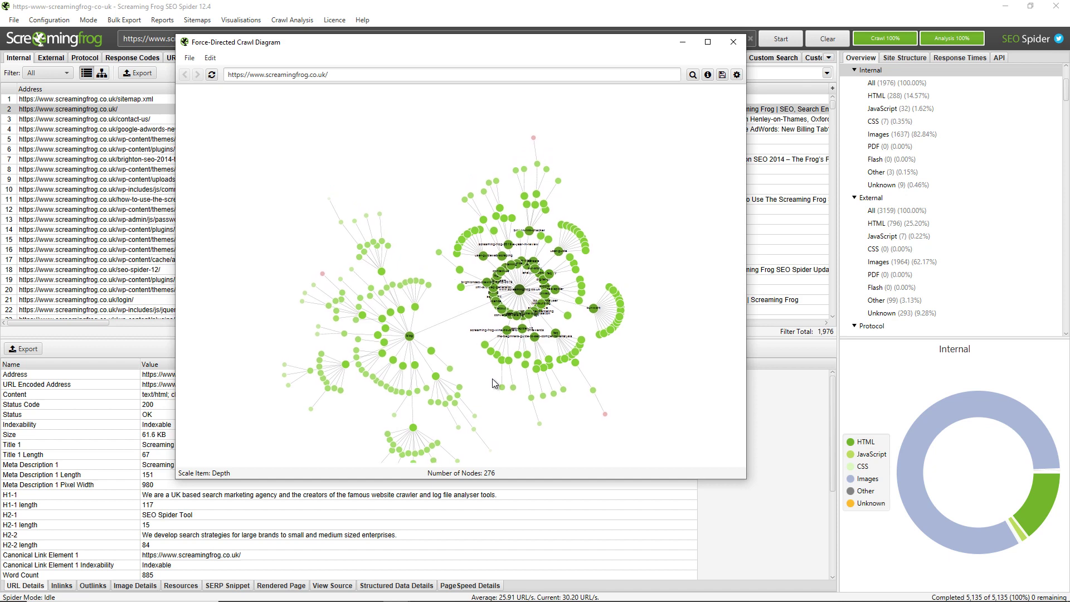
pyautogui.scroll(3, 466, 316)
pyautogui.moveTo(470, 340); pyautogui.dragTo(436, 323)
pyautogui.scroll(2, 445, 330)
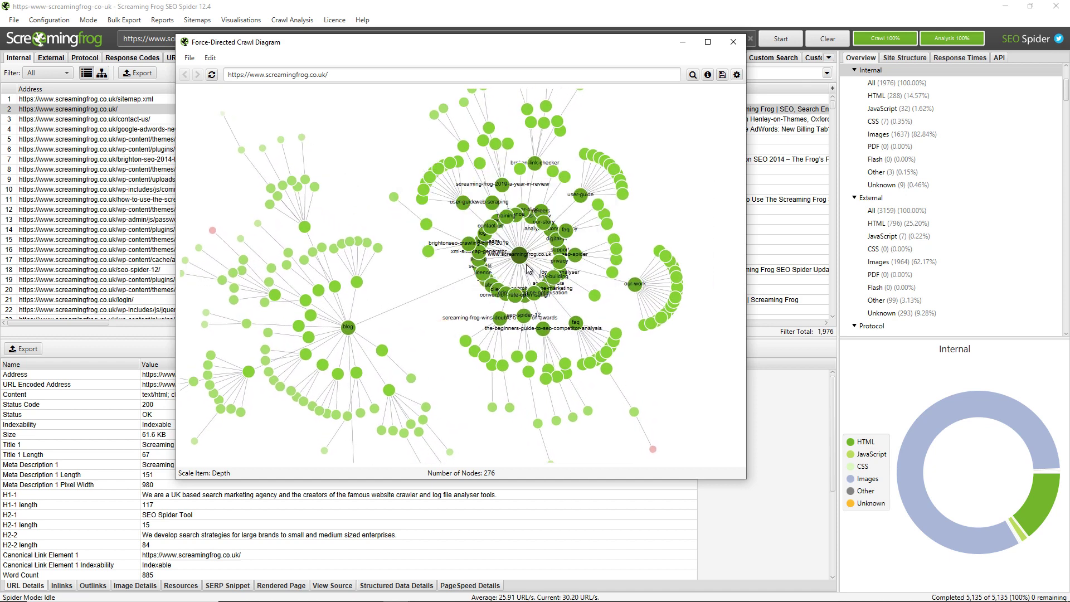
pyautogui.moveTo(522, 259)
pyautogui.moveTo(502, 291)
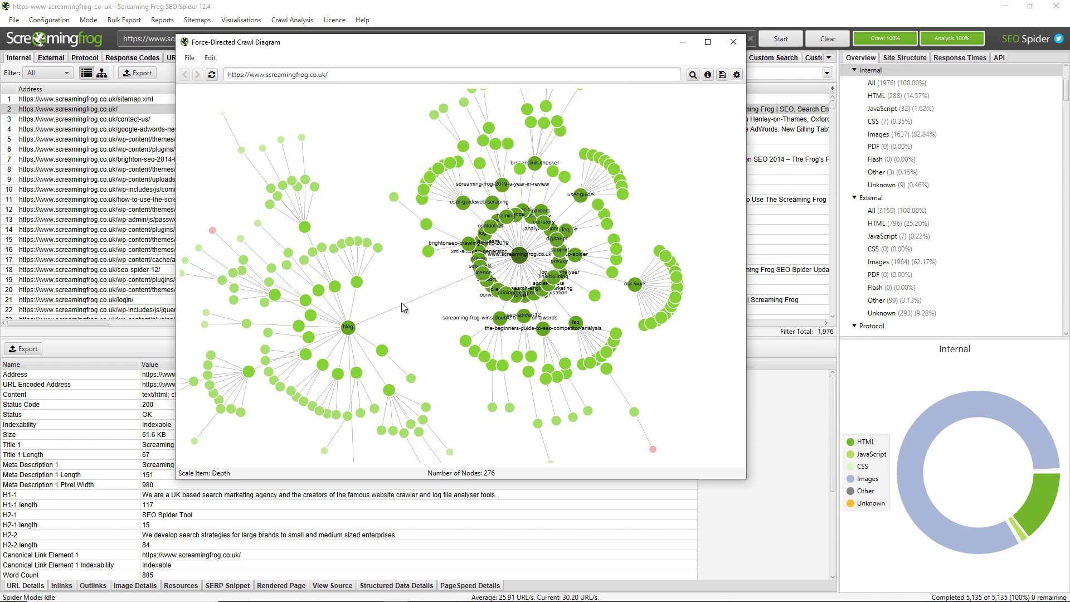
pyautogui.moveTo(351, 331)
pyautogui.moveTo(305, 362)
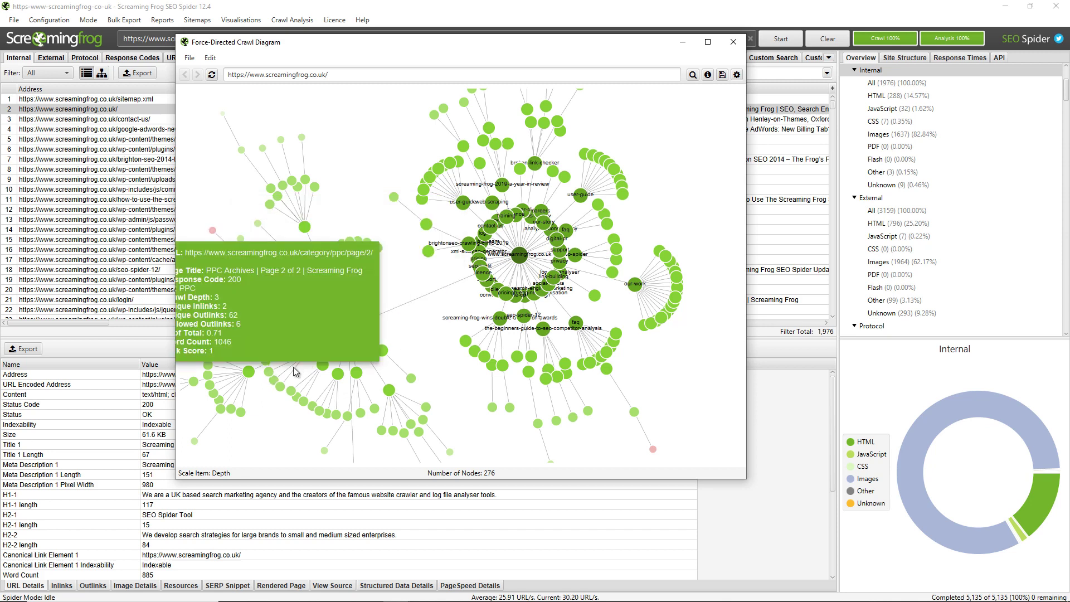
pyautogui.moveTo(417, 342)
pyautogui.mouseDown()
pyautogui.moveTo(417, 322)
pyautogui.moveTo(426, 324)
pyautogui.mouseUp()
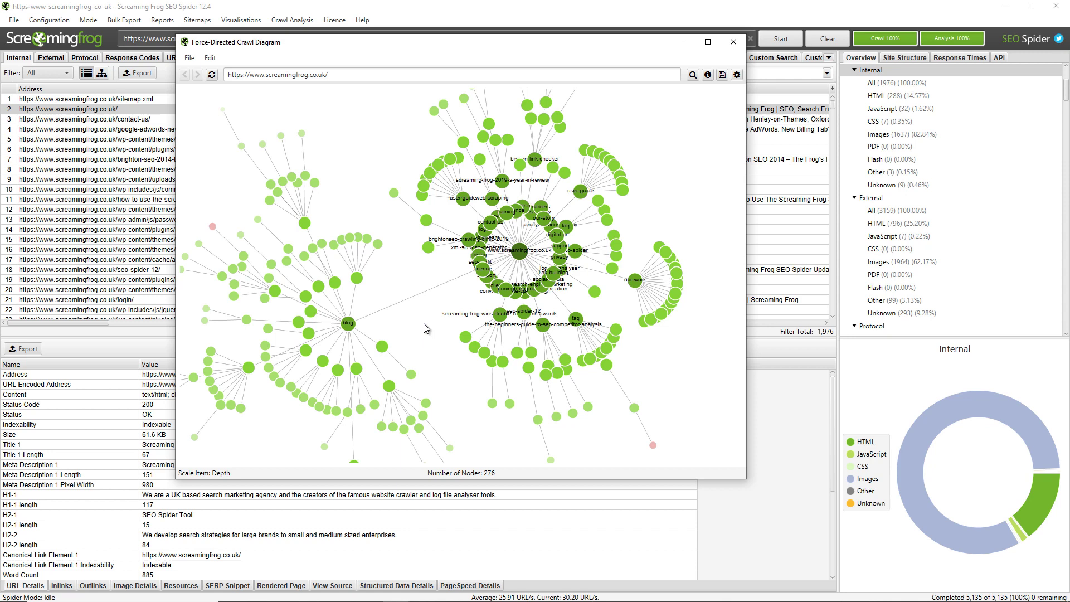
pyautogui.moveTo(423, 323); pyautogui.dragTo(429, 326)
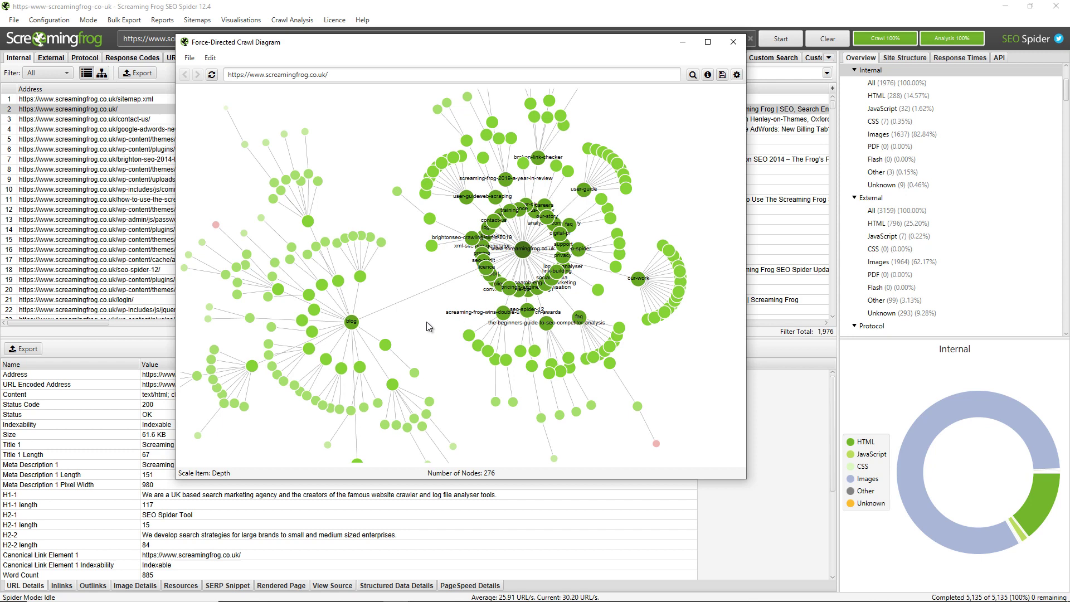
pyautogui.moveTo(429, 321); pyautogui.dragTo(444, 316)
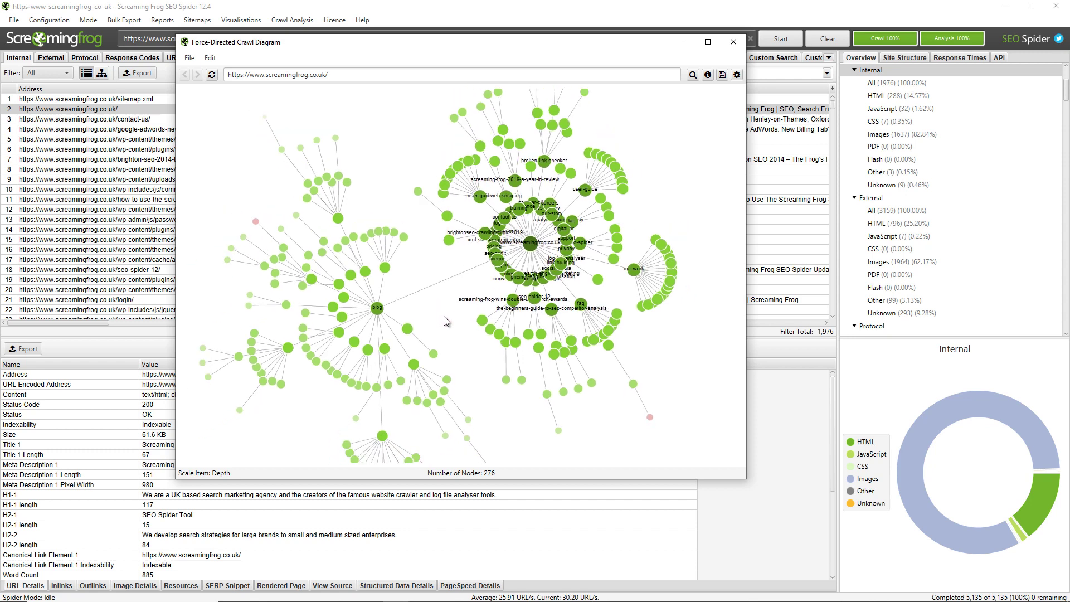
pyautogui.moveTo(443, 321)
pyautogui.mouseDown()
pyautogui.moveTo(453, 333)
pyautogui.moveTo(461, 289)
pyautogui.mouseUp()
pyautogui.scroll(-2, 458, 295)
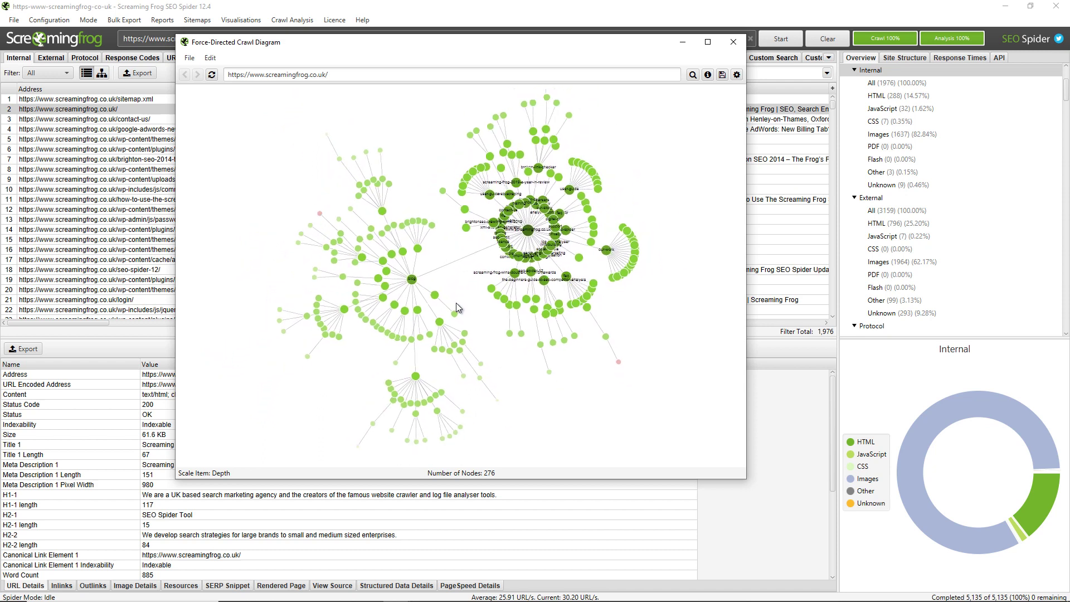
pyautogui.moveTo(359, 346)
pyautogui.mouseDown()
pyautogui.moveTo(361, 336)
pyautogui.moveTo(327, 353)
pyautogui.mouseUp()
pyautogui.scroll(2, 329, 352)
pyautogui.click(329, 357)
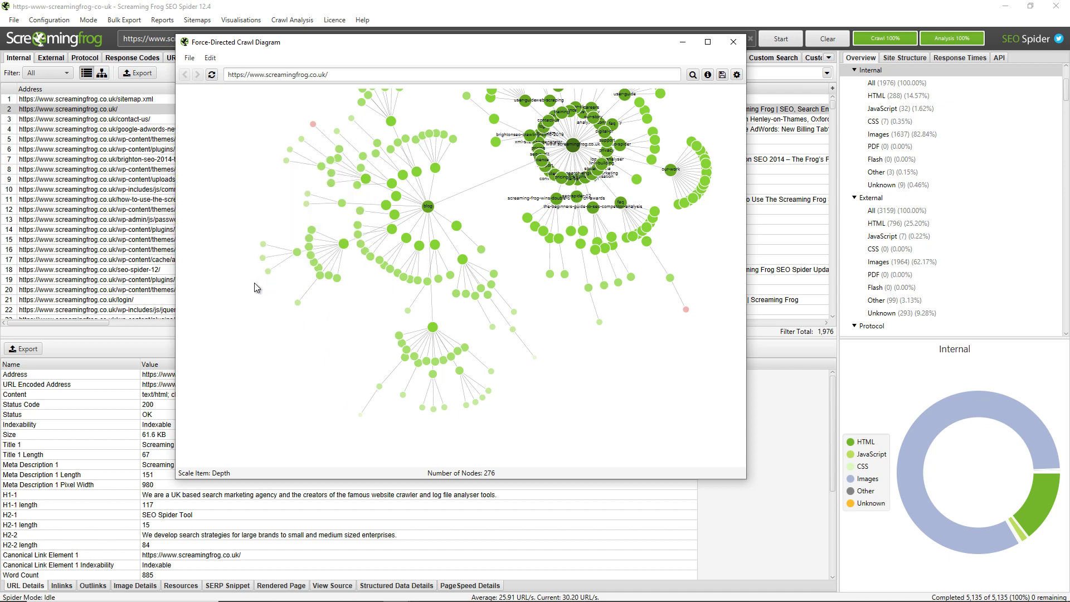
pyautogui.moveTo(254, 282); pyautogui.dragTo(284, 280)
pyautogui.moveTo(291, 252)
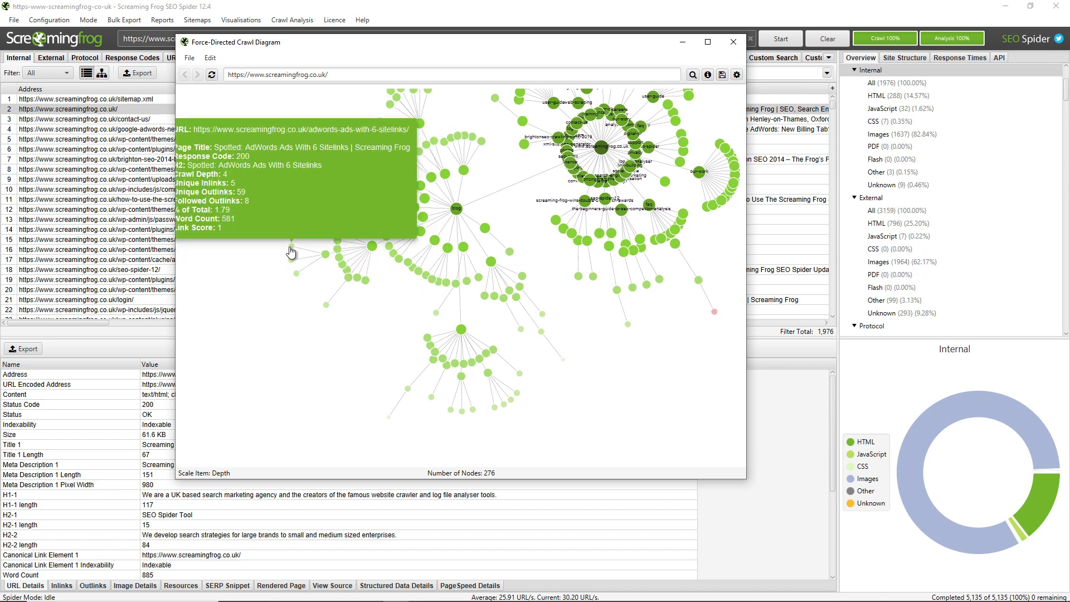
pyautogui.moveTo(369, 309); pyautogui.dragTo(309, 337)
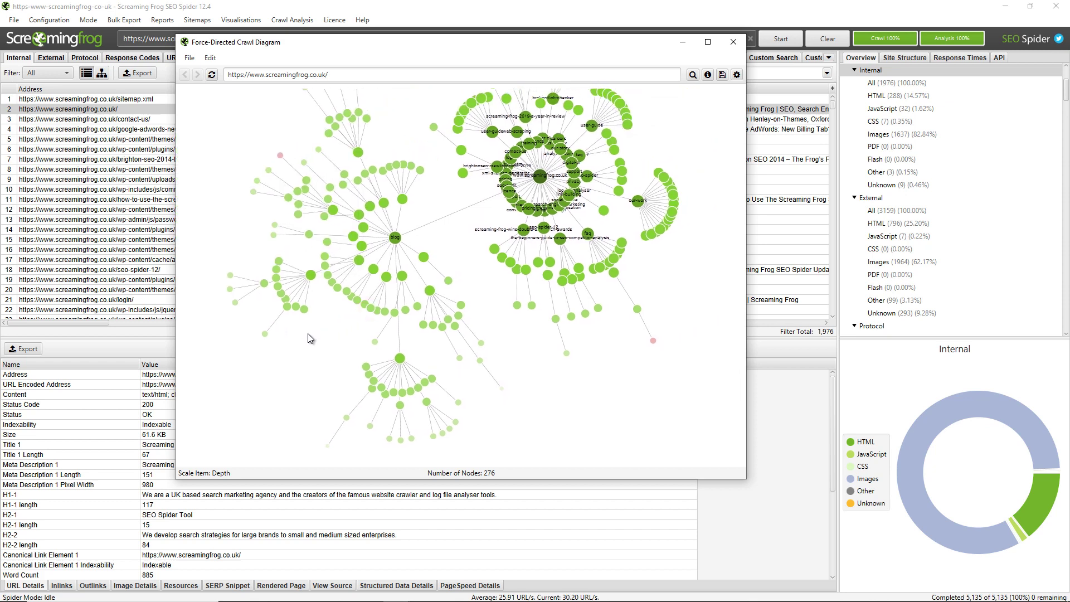
pyautogui.moveTo(522, 412); pyautogui.dragTo(513, 383)
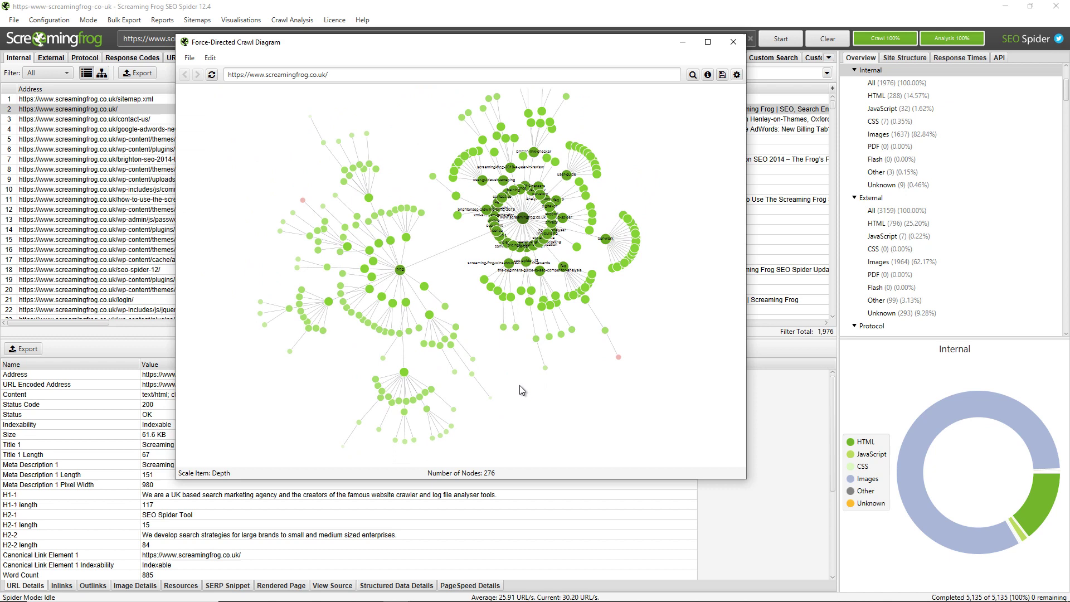
pyautogui.scroll(-2, 517, 385)
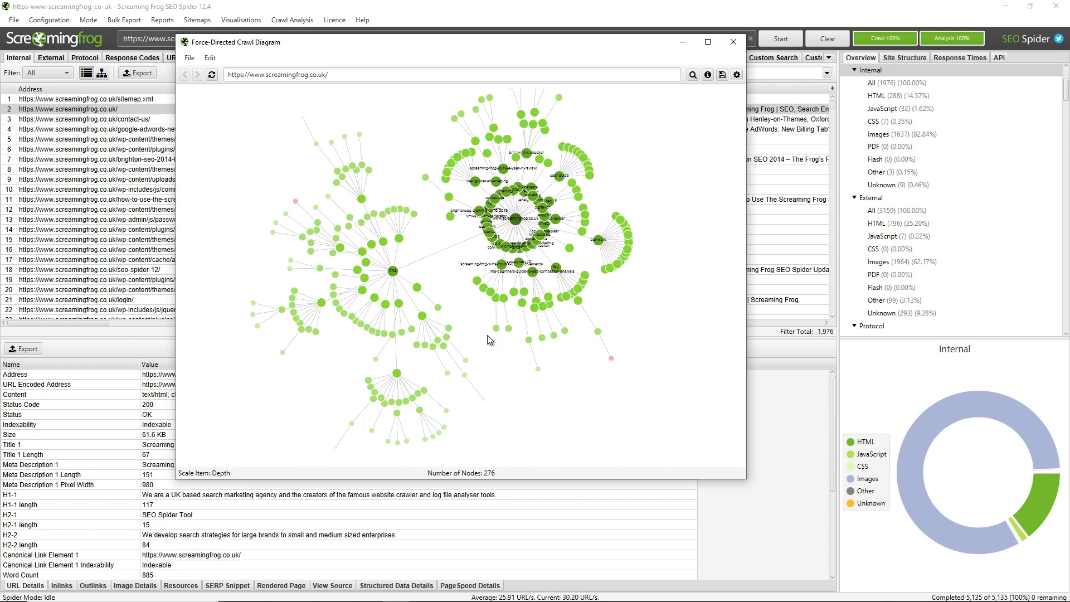
pyautogui.moveTo(566, 433); pyautogui.dragTo(538, 395)
pyautogui.scroll(2, 552, 393)
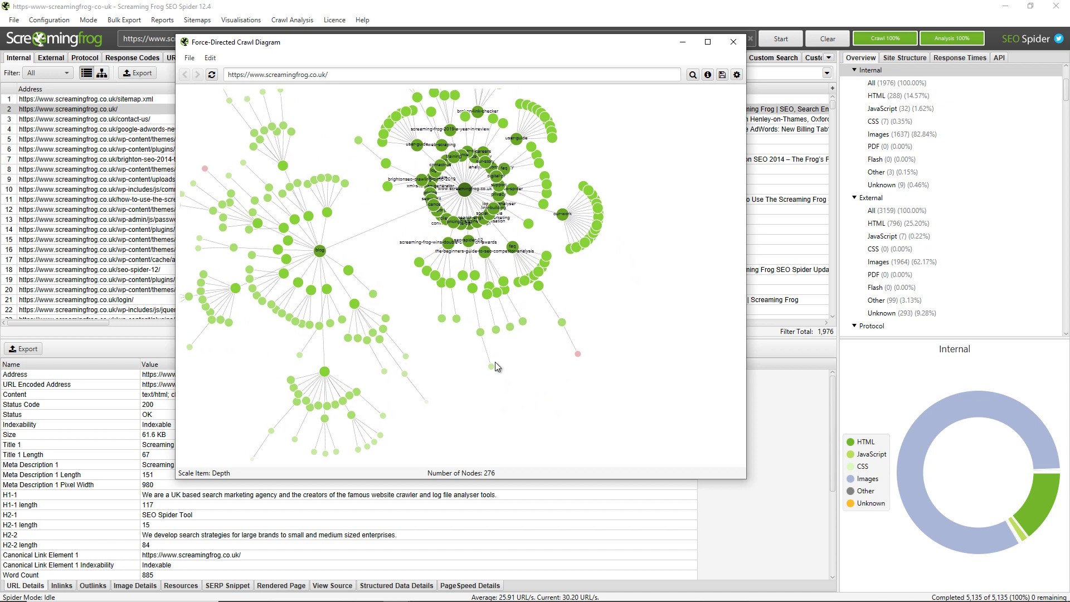
pyautogui.moveTo(577, 355)
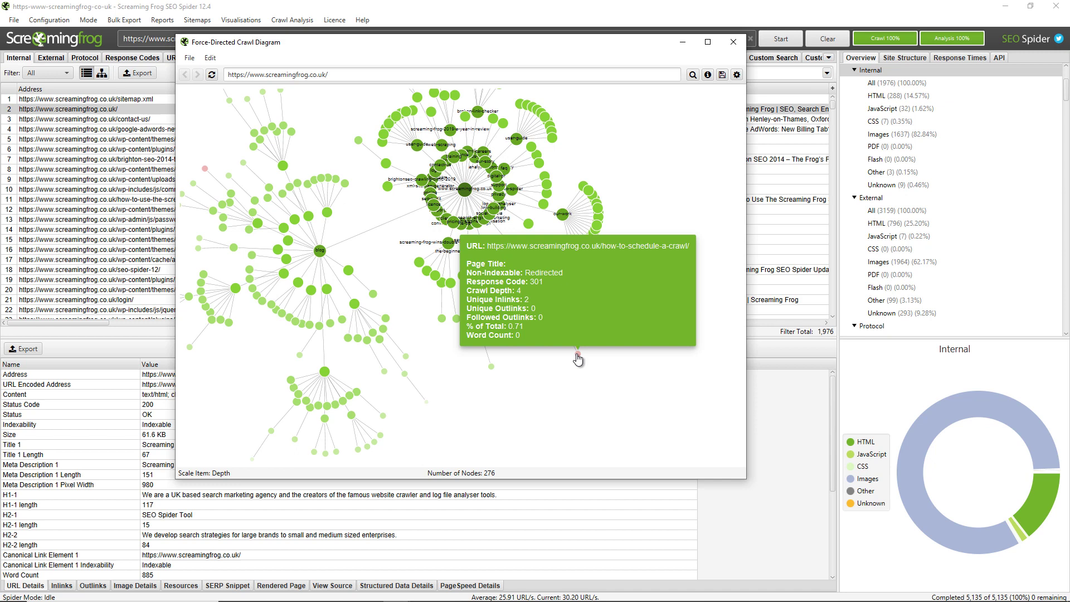
# Pan to the blog cluster and focus the diagram on the blog node, reducing it to 128 nodes
pyautogui.moveTo(532, 389); pyautogui.dragTo(615, 407)
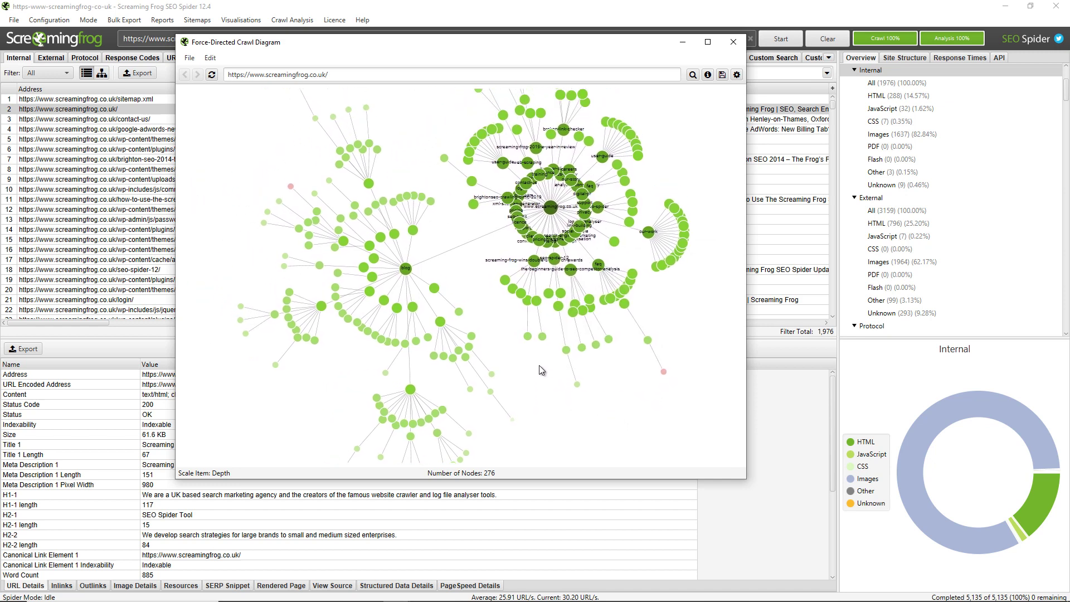
pyautogui.moveTo(485, 282); pyautogui.dragTo(563, 283)
pyautogui.scroll(2, 555, 325)
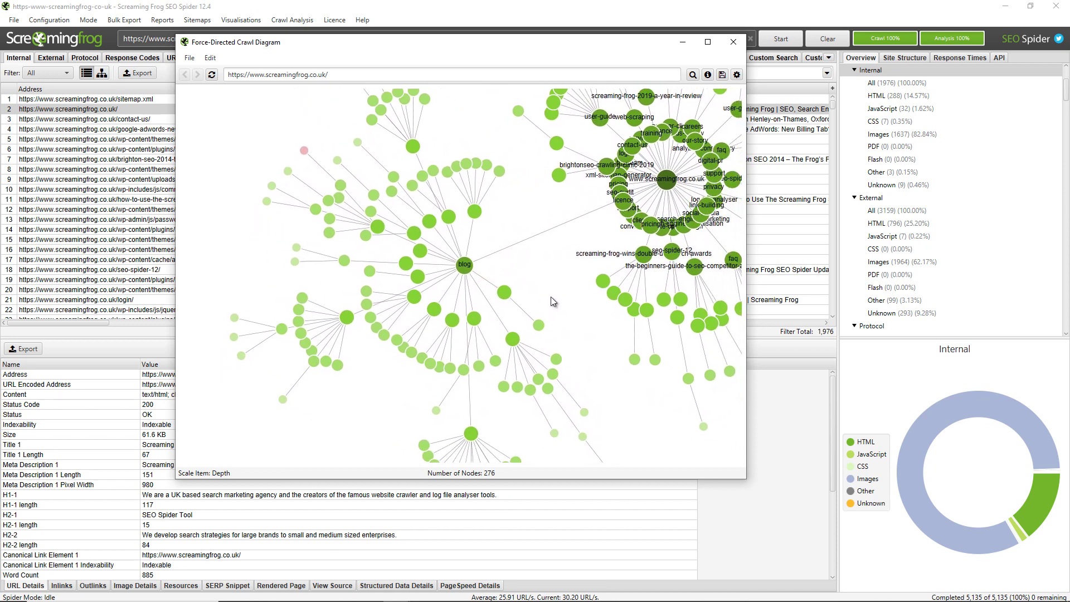
pyautogui.moveTo(552, 296); pyautogui.dragTo(503, 303)
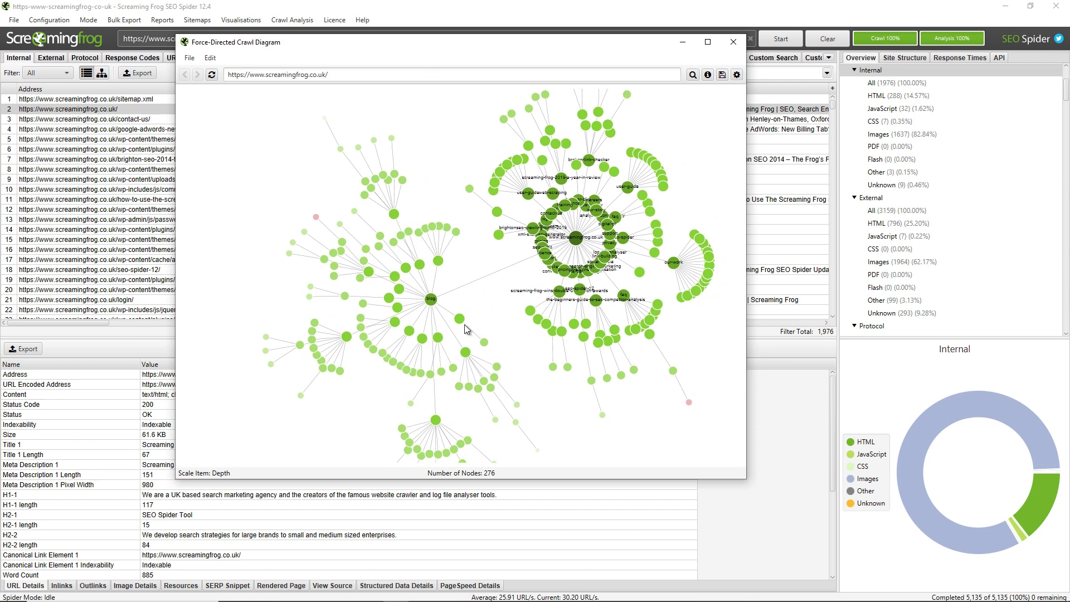
pyautogui.rightClick(432, 300)
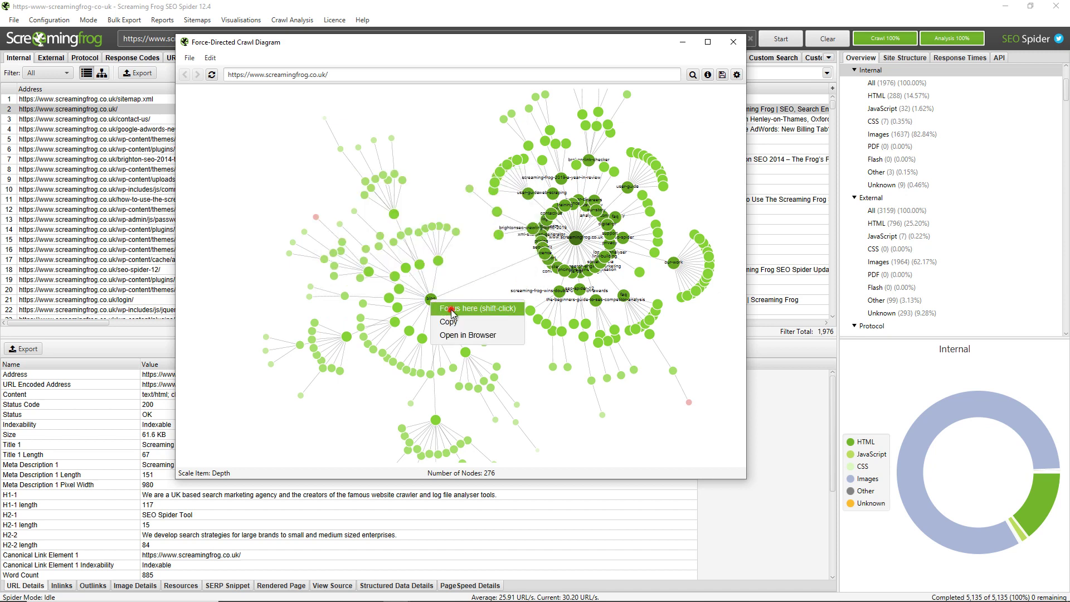
pyautogui.click(451, 309)
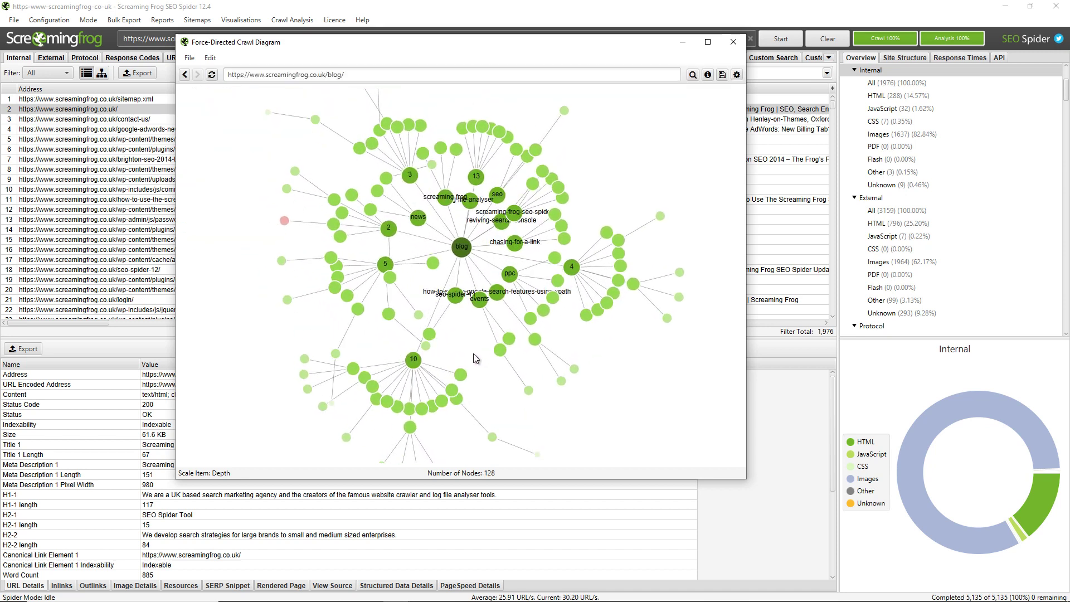
pyautogui.click(499, 388)
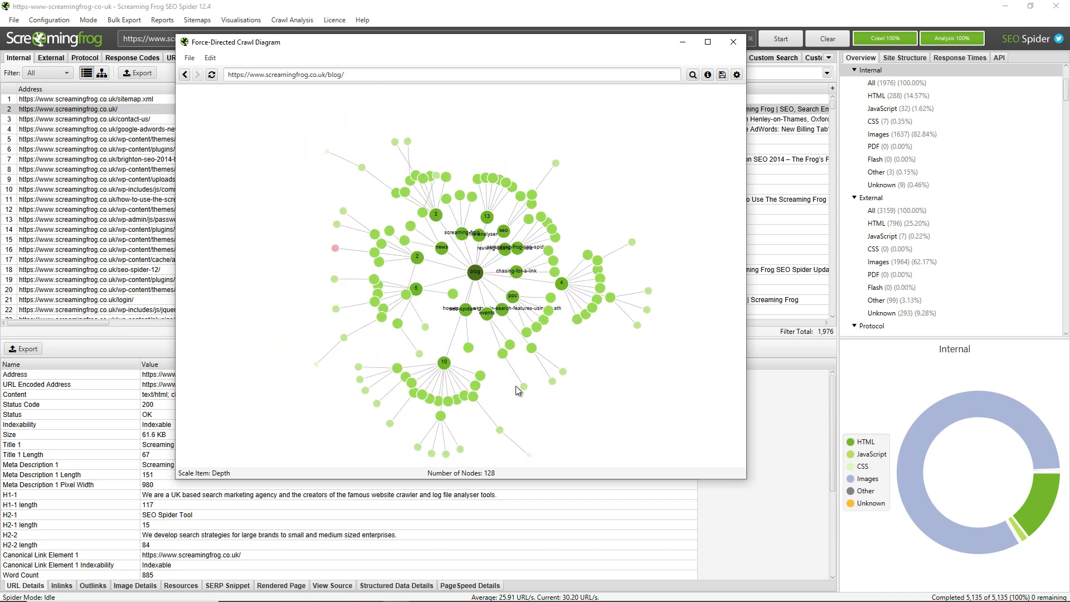
# Close the force-directed diagram and open the 276-node Crawl Tree Graph
pyautogui.click(733, 41)
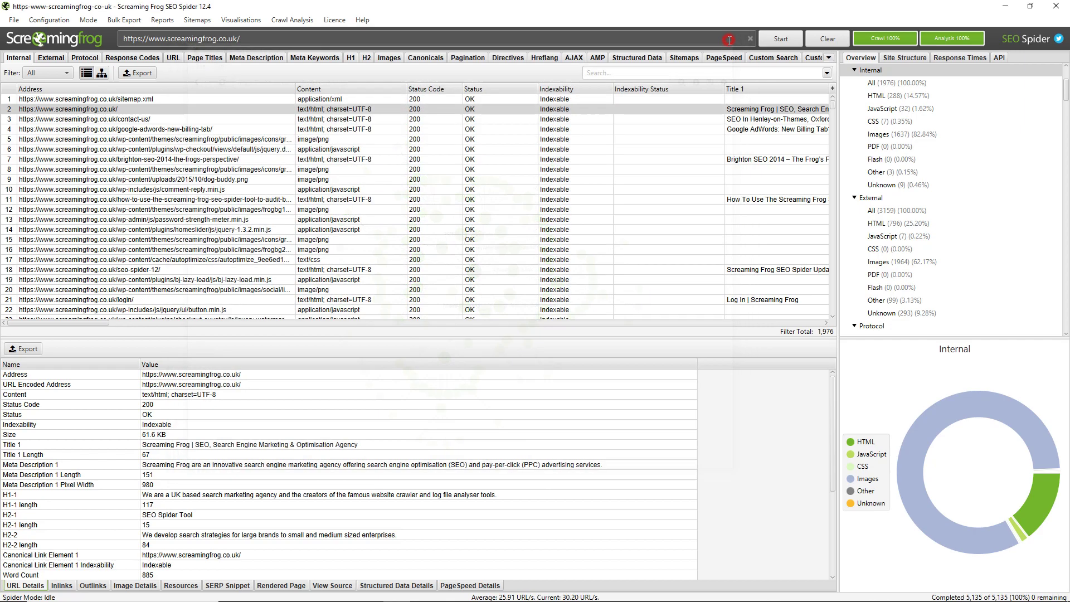
pyautogui.click(244, 20)
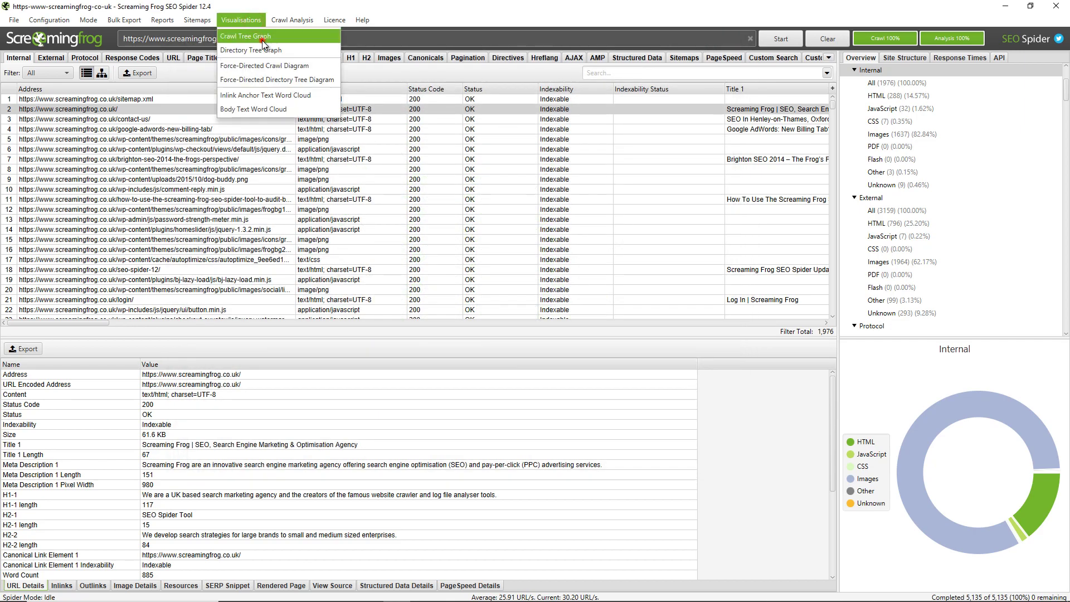
pyautogui.click(261, 37)
# Pan and zoom around the crawl tree to explore its lower branches
pyautogui.moveTo(189, 254); pyautogui.dragTo(329, 259)
pyautogui.scroll(1, 320, 228)
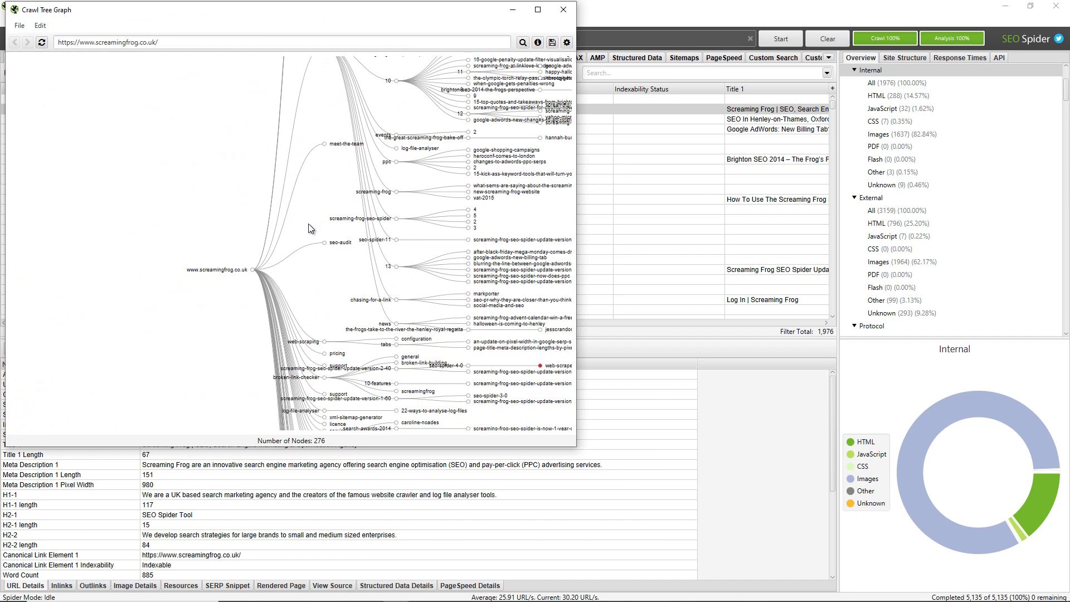
pyautogui.scroll(1, 312, 220)
pyautogui.moveTo(309, 208); pyautogui.dragTo(314, 259)
pyautogui.moveTo(314, 137); pyautogui.dragTo(305, 374)
pyautogui.scroll(3, 304, 295)
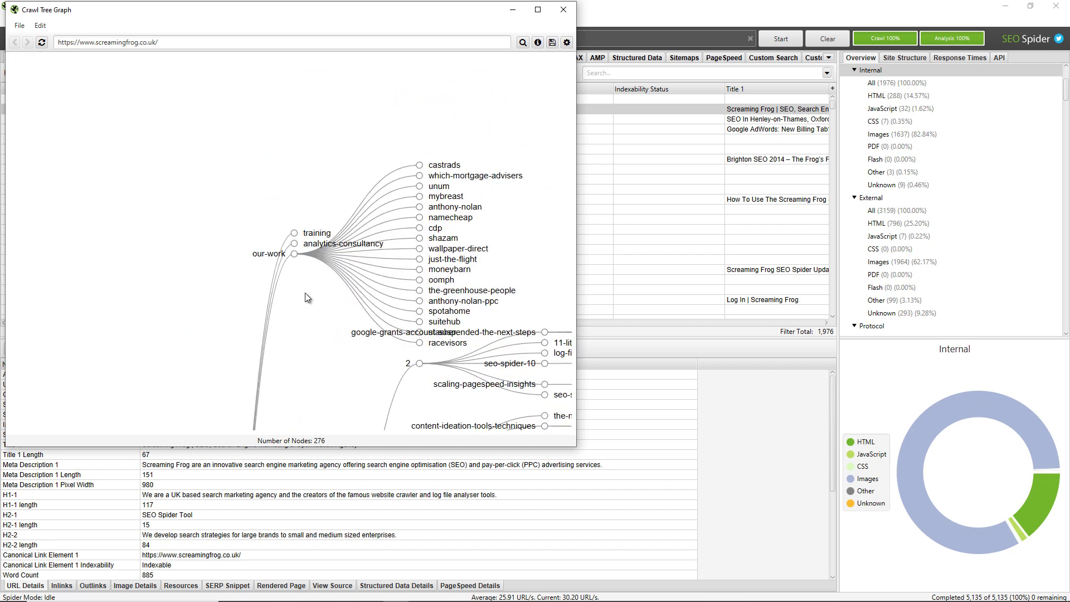
pyautogui.moveTo(303, 301); pyautogui.dragTo(311, 303)
pyautogui.moveTo(275, 256)
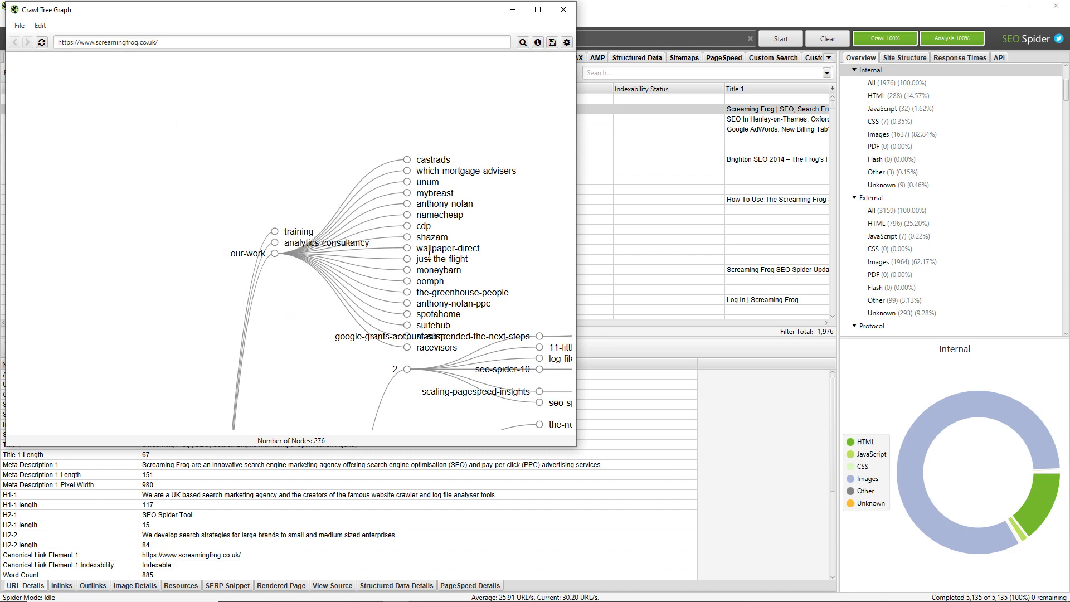
pyautogui.moveTo(510, 254); pyautogui.dragTo(453, 211)
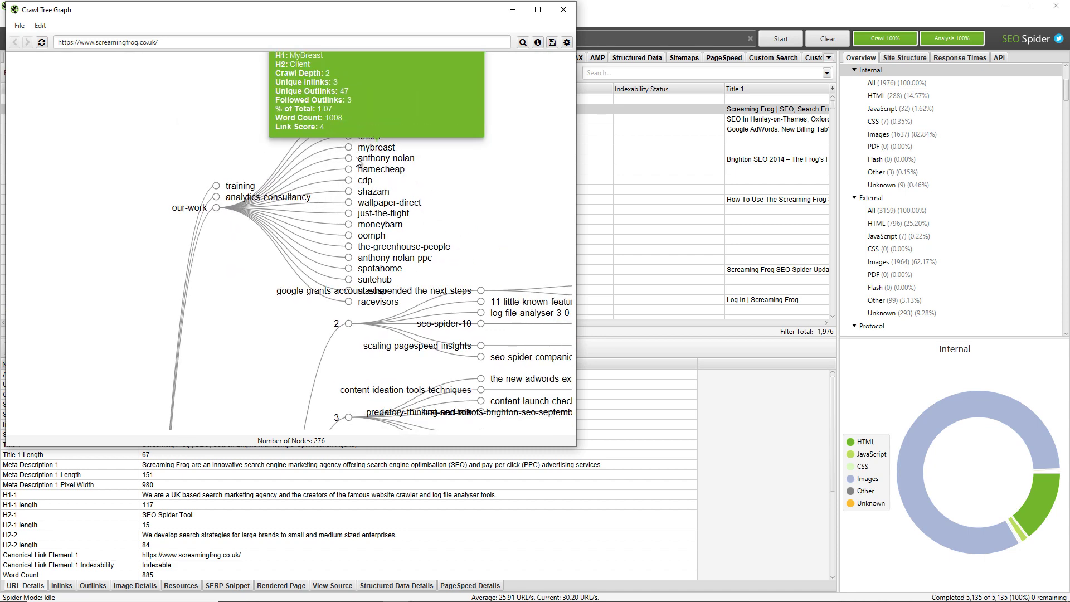
pyautogui.moveTo(350, 226)
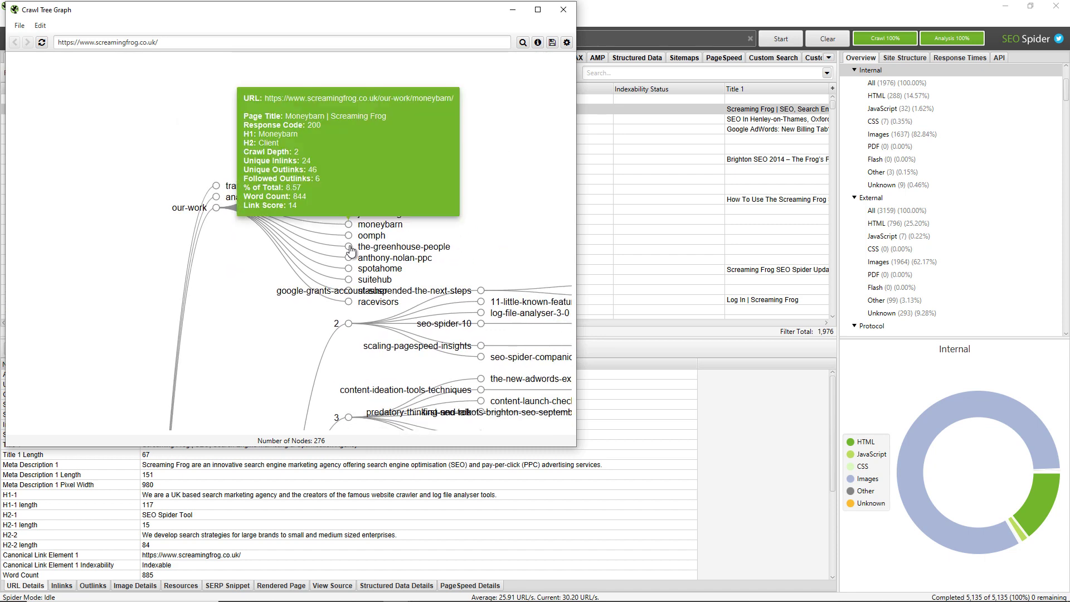
pyautogui.scroll(-3, 449, 245)
pyautogui.moveTo(398, 333); pyautogui.dragTo(281, 301)
# Set the Crawl Tree Graph orientation to top-to-bottom
pyautogui.click(567, 43)
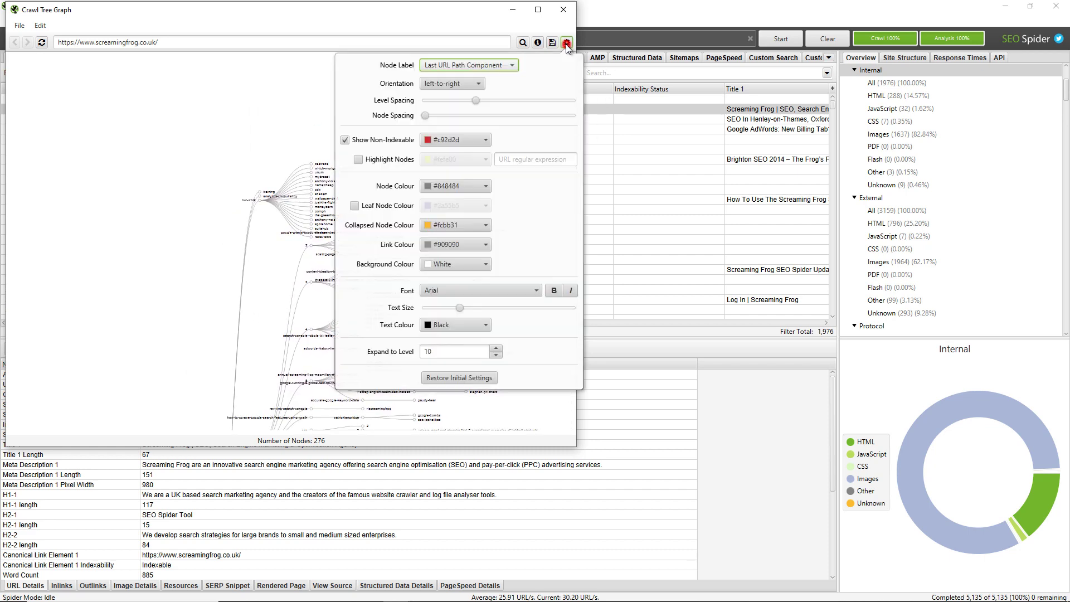
pyautogui.click(474, 83)
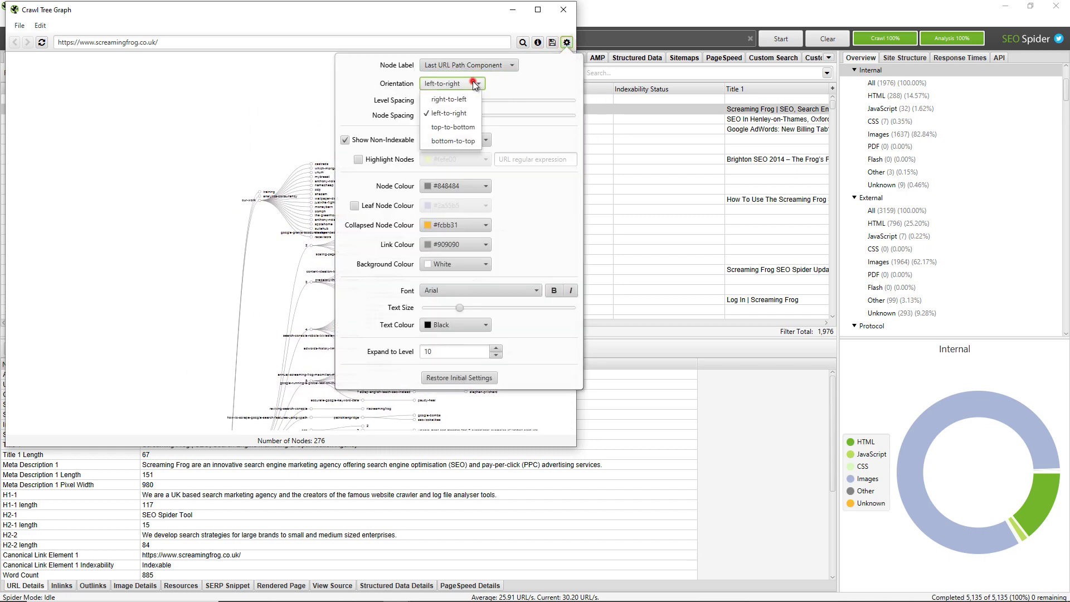
pyautogui.click(471, 127)
pyautogui.click(304, 301)
# Pan and zoom the canvas so the downward-branching tree sits centred
pyautogui.moveTo(289, 335); pyautogui.dragTo(402, 175)
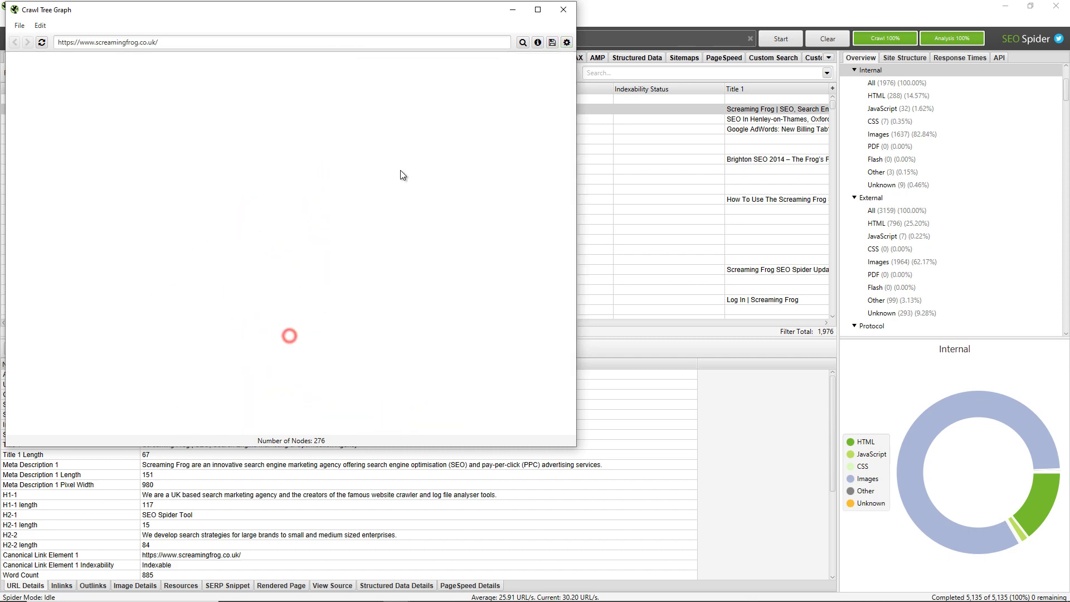
pyautogui.moveTo(329, 268); pyautogui.dragTo(332, 221)
pyautogui.scroll(-2, 332, 278)
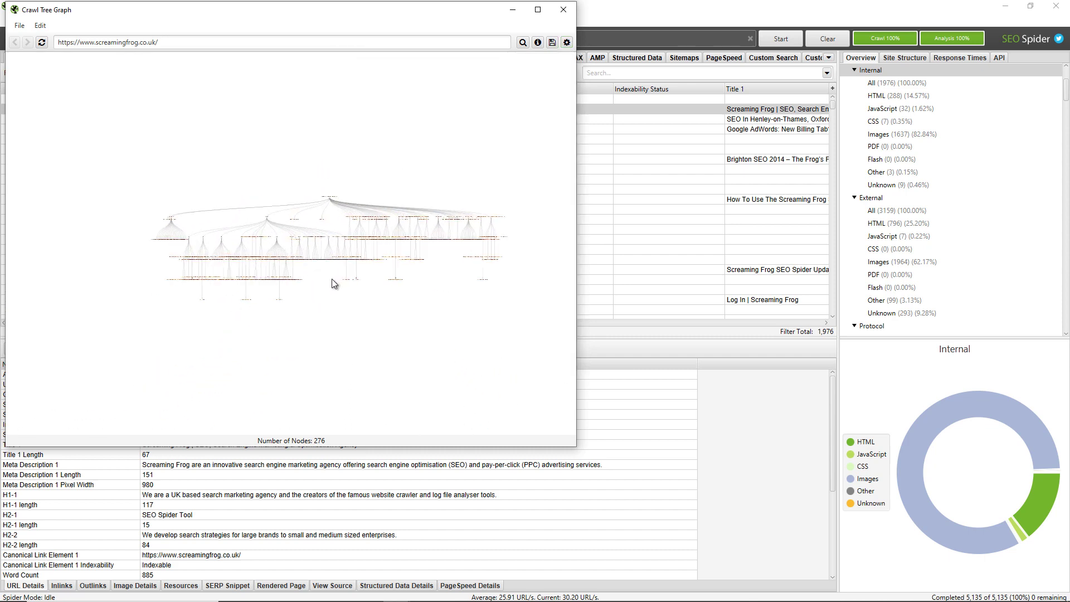
pyautogui.scroll(2, 362, 373)
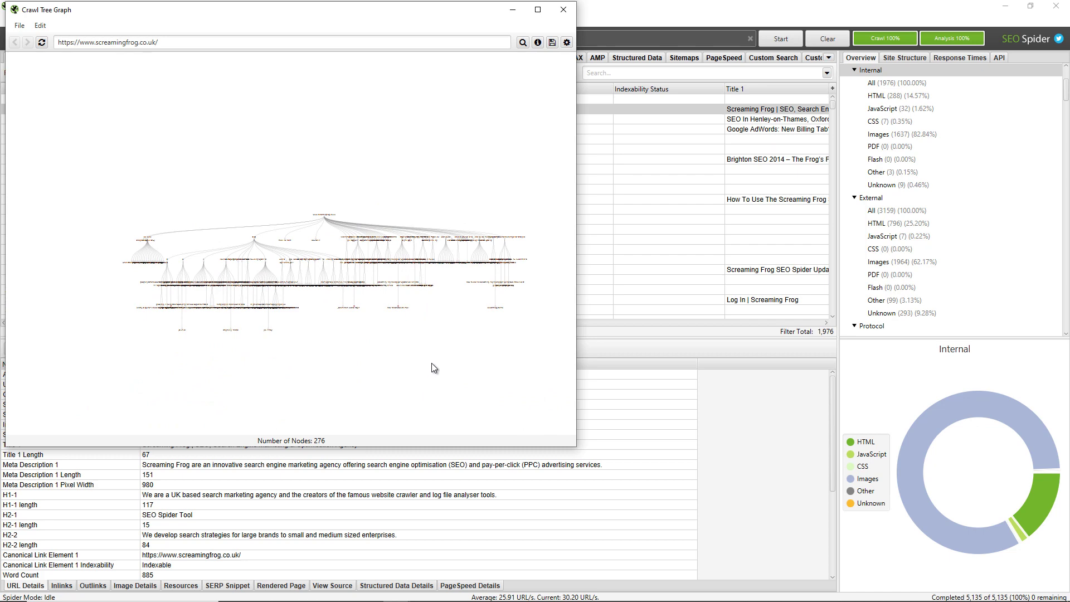
# Close the Crawl Tree Graph and switch the Internal URLs to a folder tree view by path
pyautogui.click(563, 9)
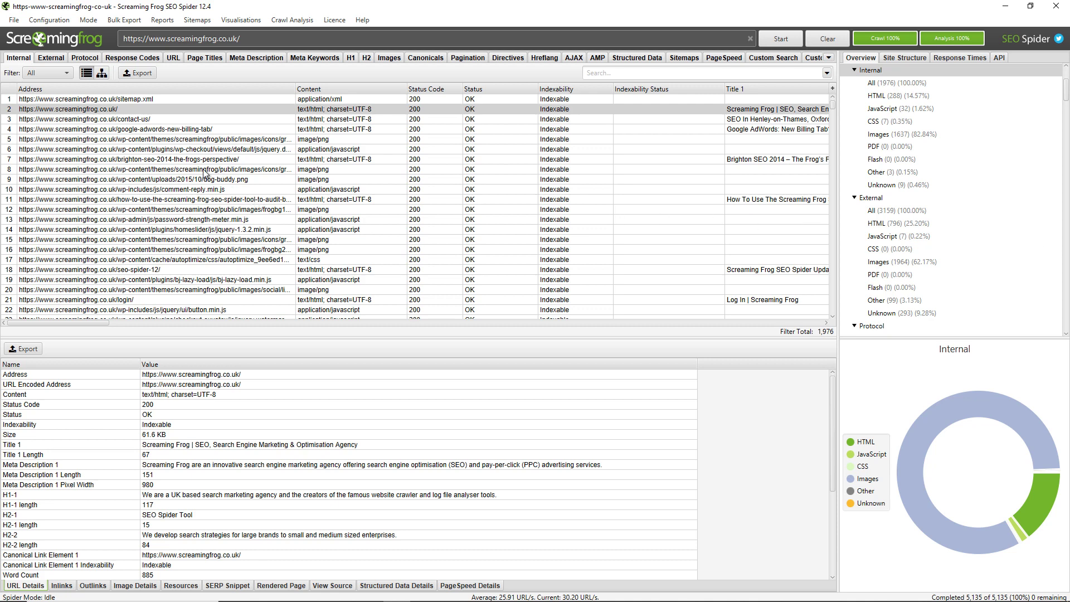
pyautogui.click(124, 110)
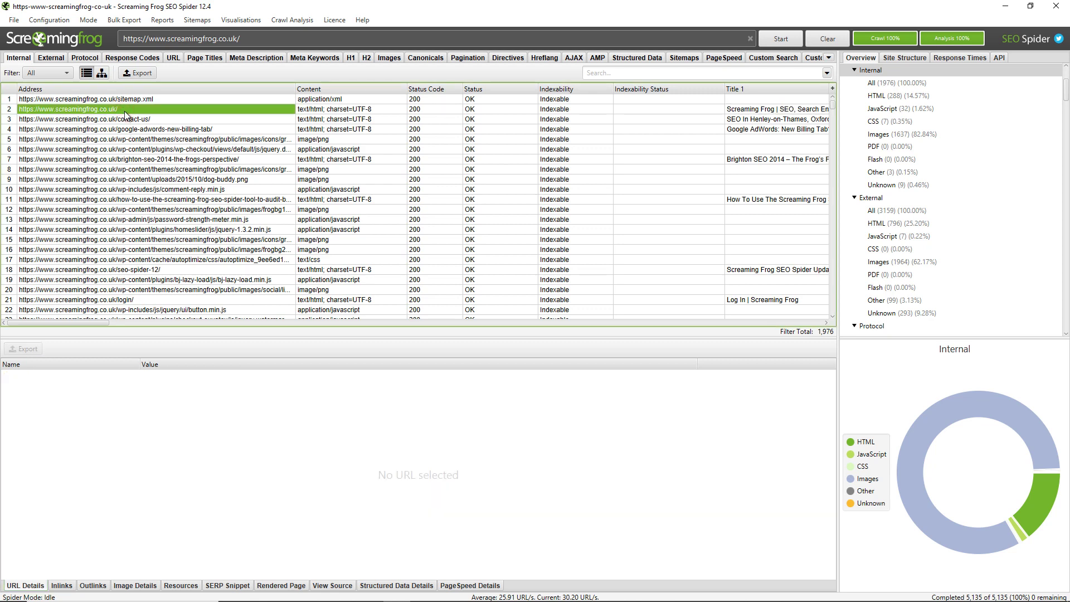
pyautogui.click(106, 75)
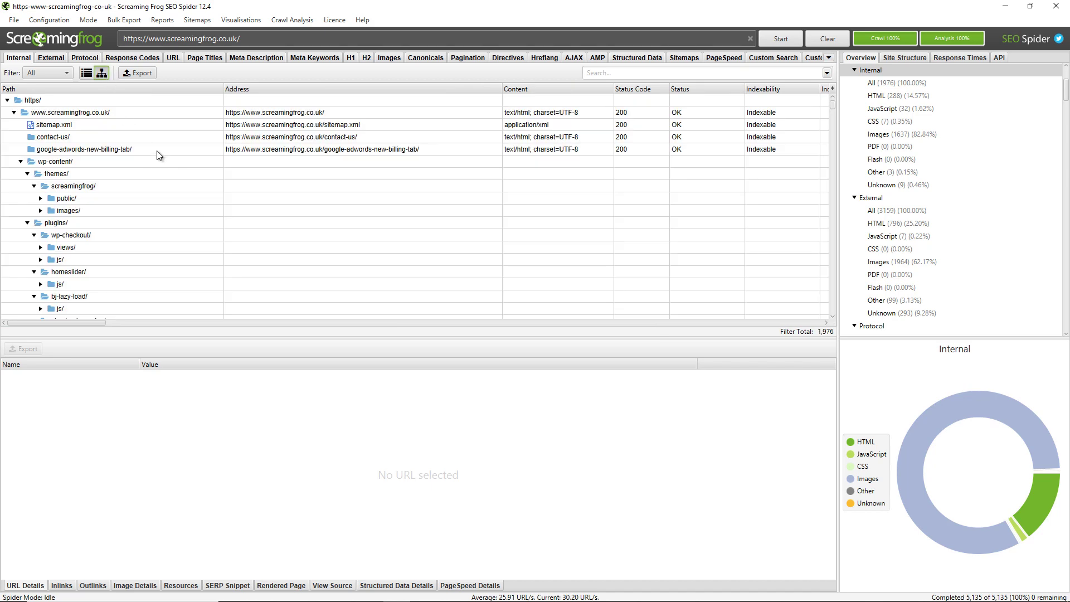
pyautogui.scroll(-15, 156, 153)
pyautogui.scroll(15, 156, 153)
# Open the 301-node Force-Directed Directory Tree Diagram, move its window down-right and zoom in
pyautogui.click(245, 22)
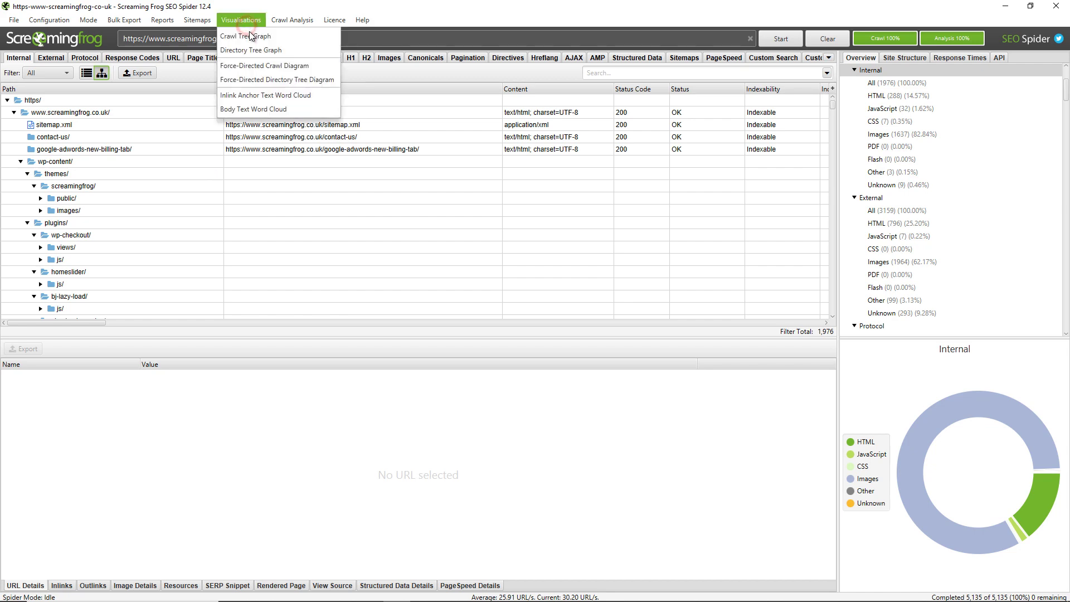
pyautogui.click(286, 81)
pyautogui.moveTo(361, 9); pyautogui.dragTo(568, 56)
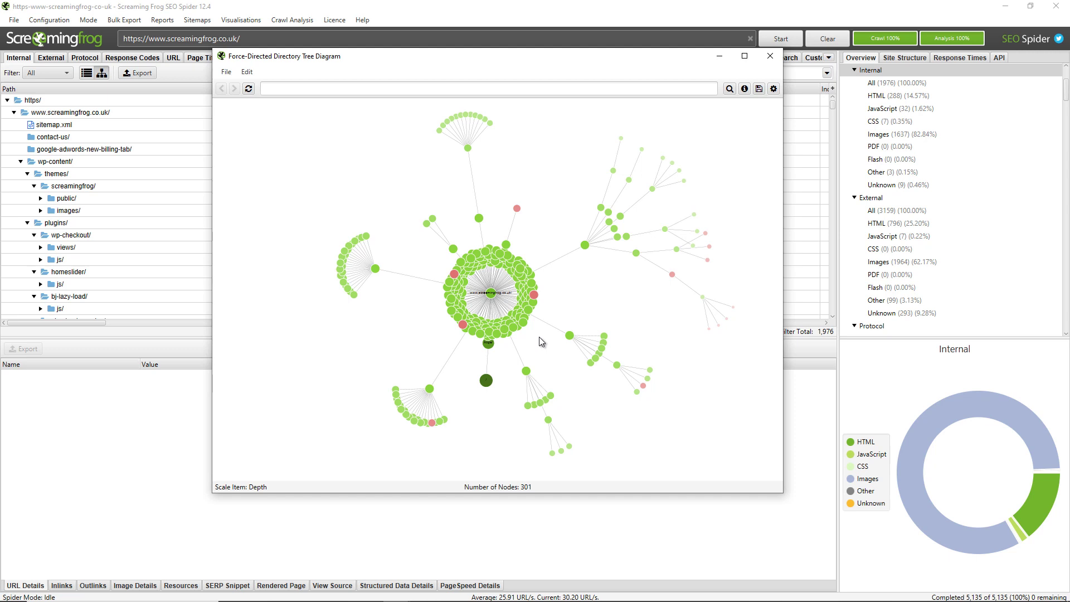
pyautogui.scroll(3, 485, 410)
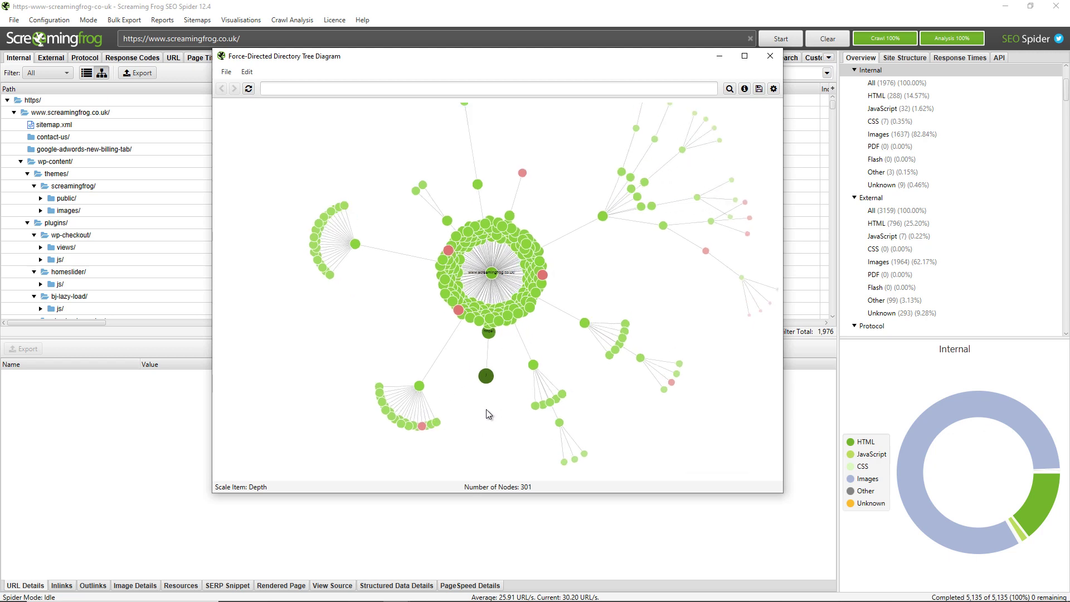
pyautogui.moveTo(474, 377)
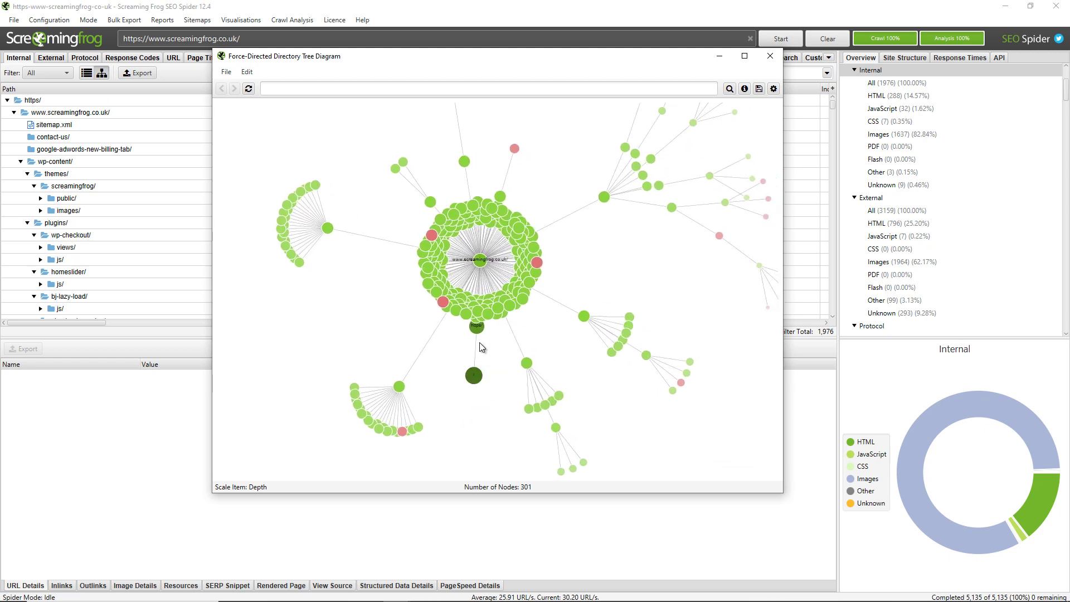
pyautogui.moveTo(478, 333)
pyautogui.moveTo(482, 266)
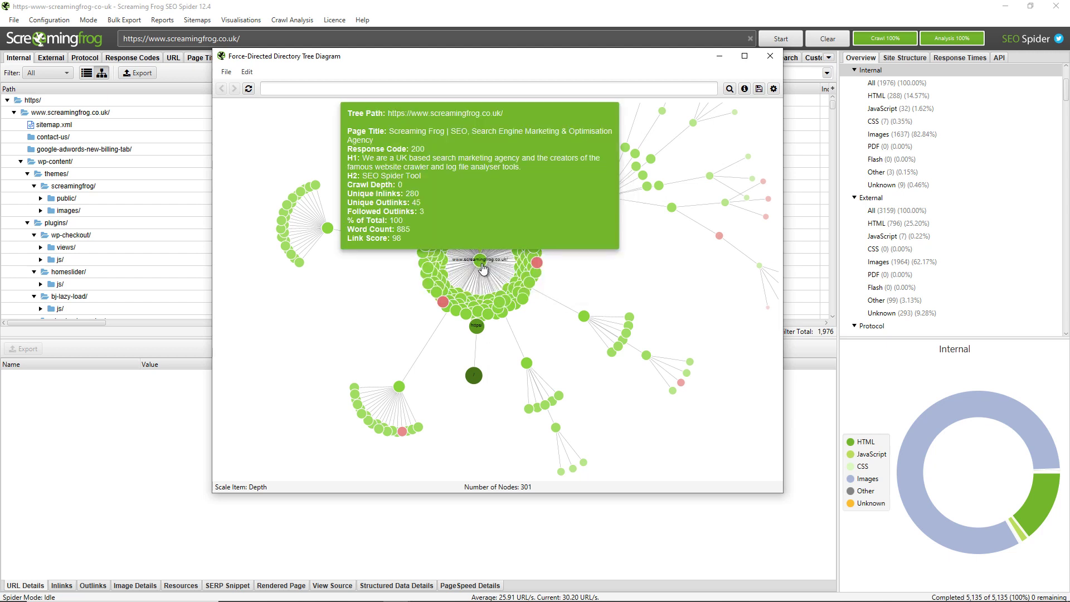
pyautogui.moveTo(440, 279)
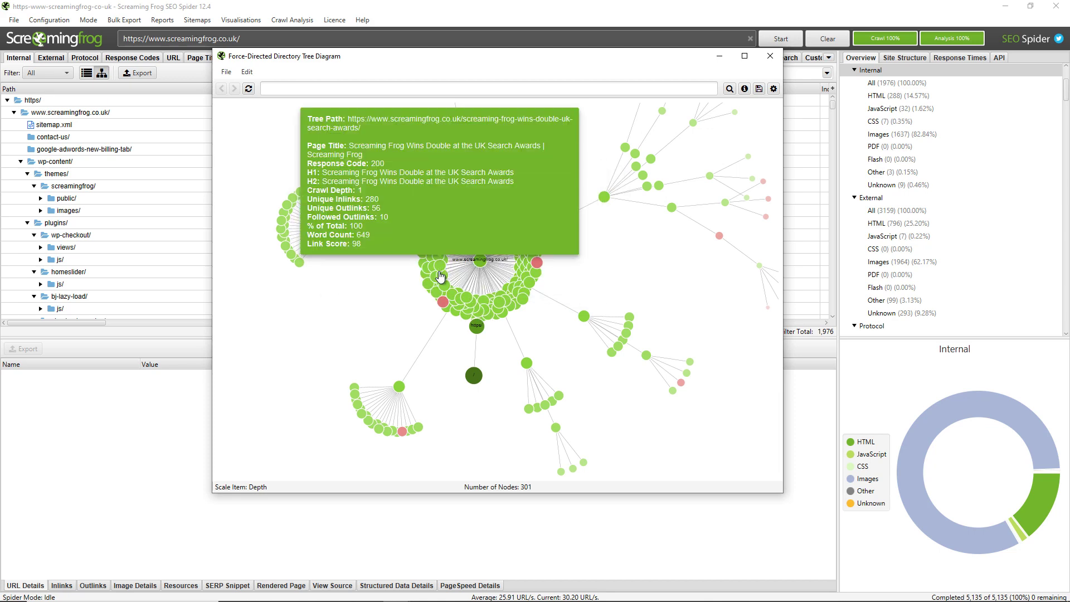
pyautogui.moveTo(327, 237)
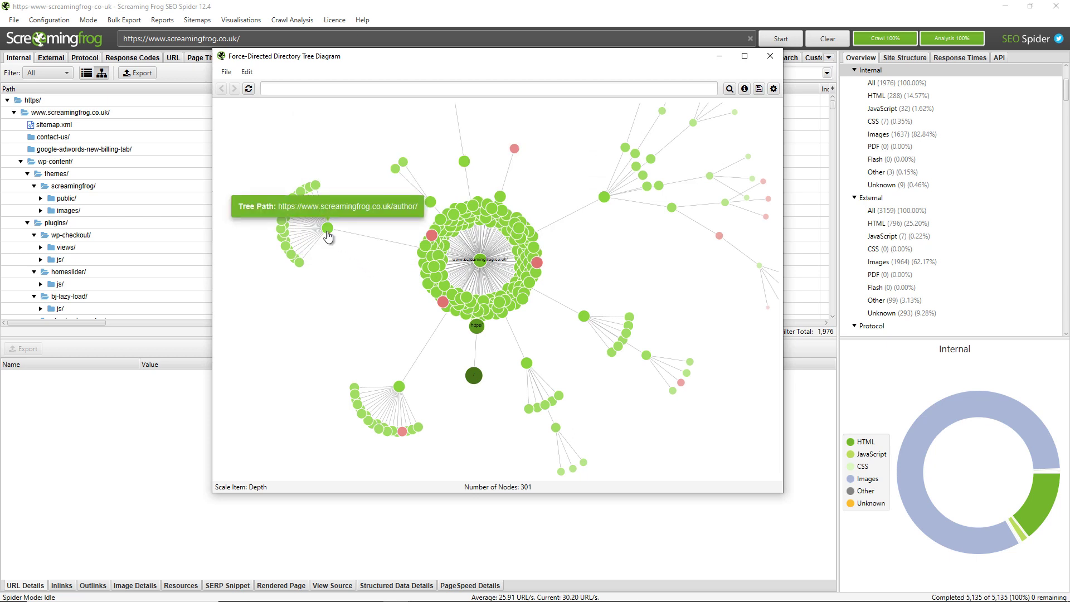
pyautogui.moveTo(300, 263)
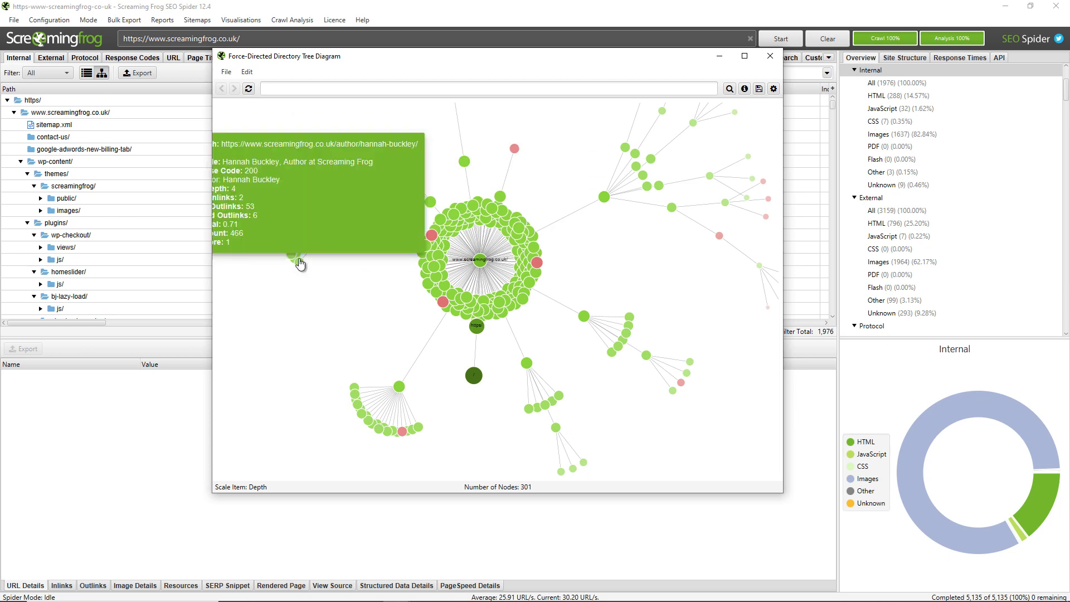
pyautogui.moveTo(403, 388)
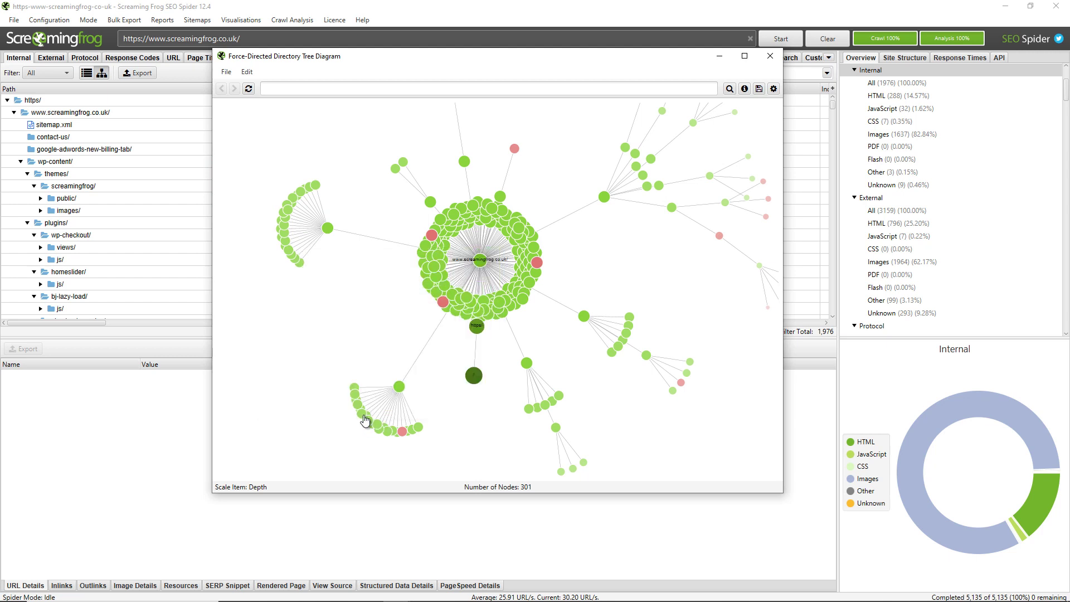
# Pan and zoom out the directory tree diagram until all 301 nodes fit in the window
pyautogui.moveTo(365, 422)
pyautogui.moveTo(505, 435); pyautogui.dragTo(492, 432)
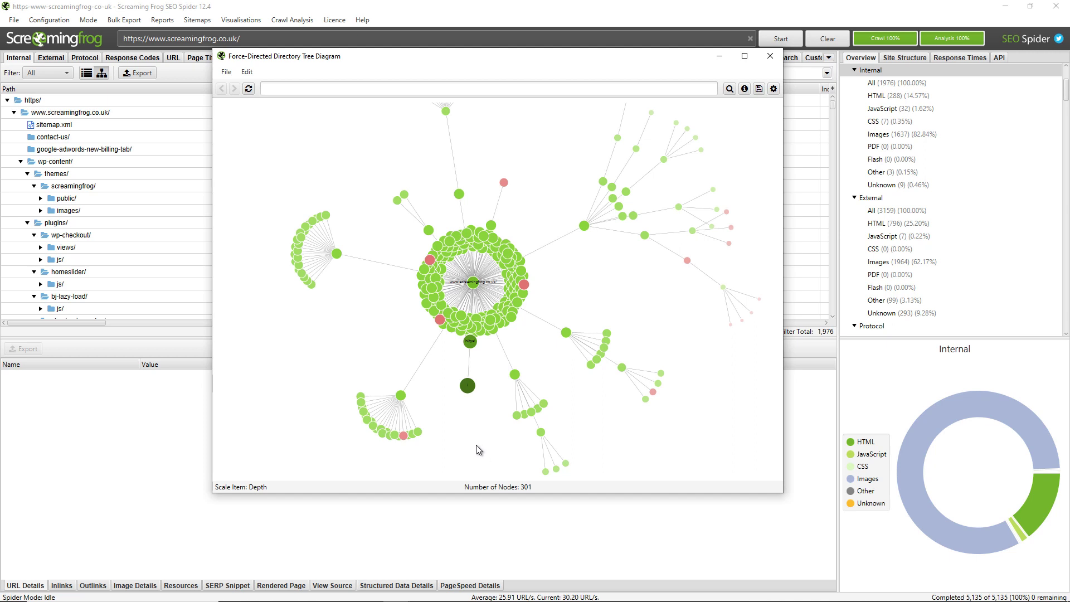
pyautogui.moveTo(441, 444); pyautogui.dragTo(463, 395)
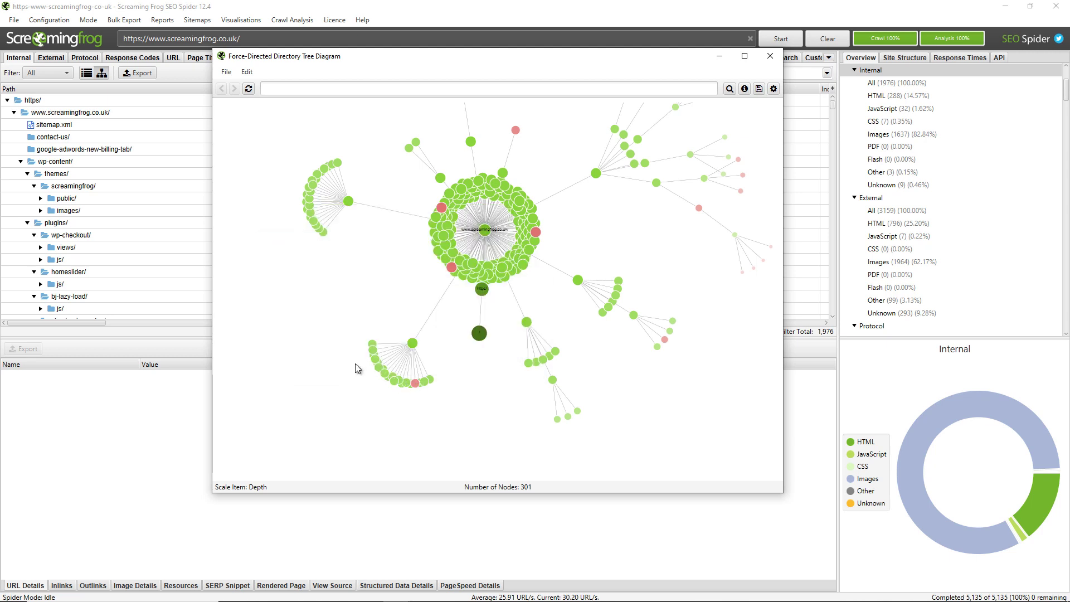
pyautogui.moveTo(368, 361)
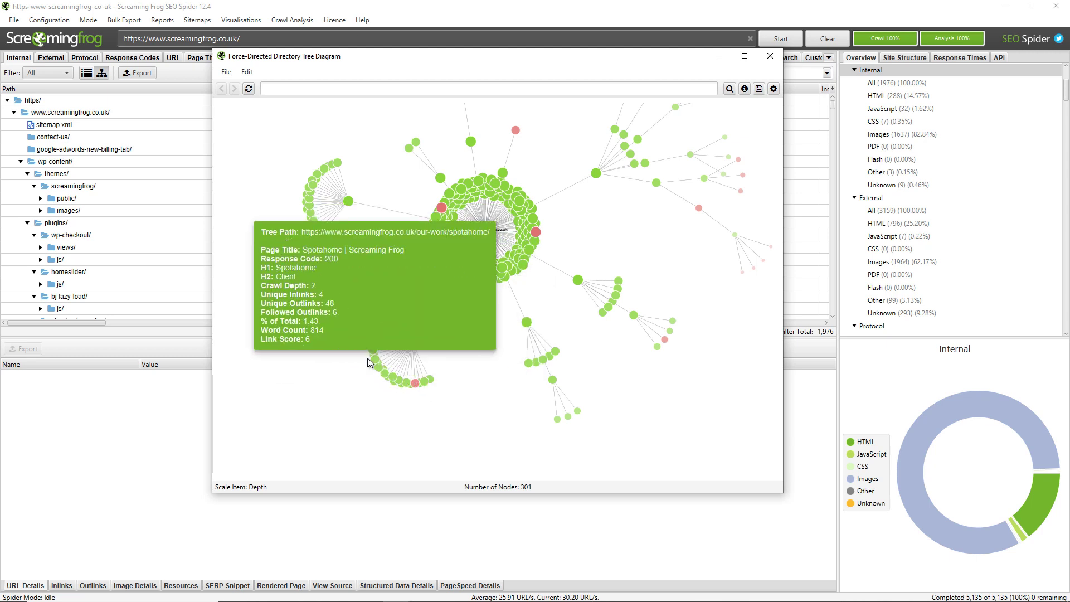
pyautogui.moveTo(480, 367); pyautogui.dragTo(463, 412)
pyautogui.scroll(-2, 470, 399)
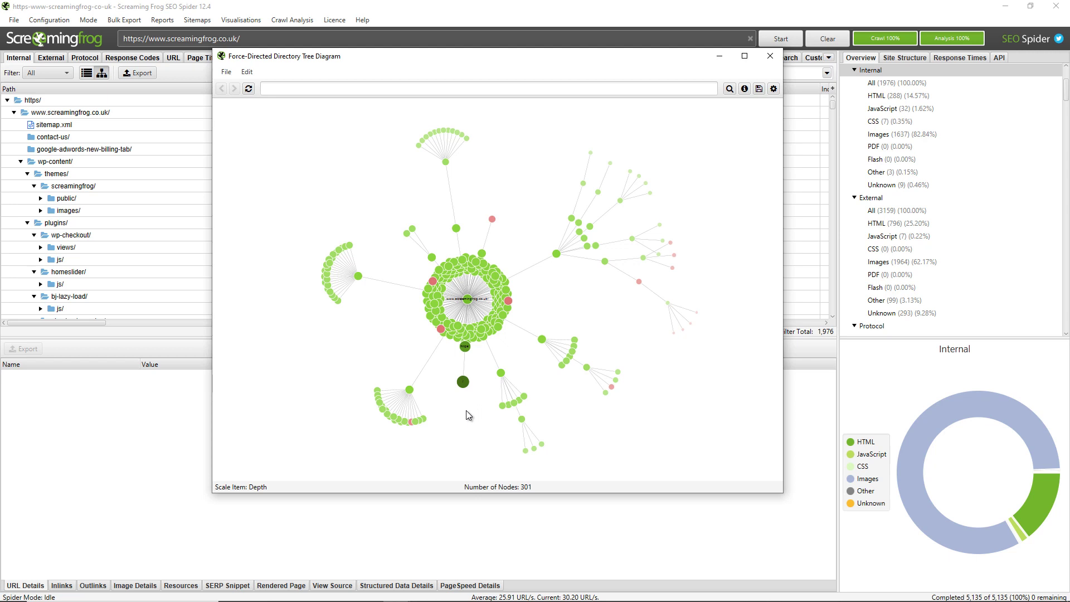
pyautogui.click(466, 411)
pyautogui.moveTo(465, 410); pyautogui.dragTo(467, 407)
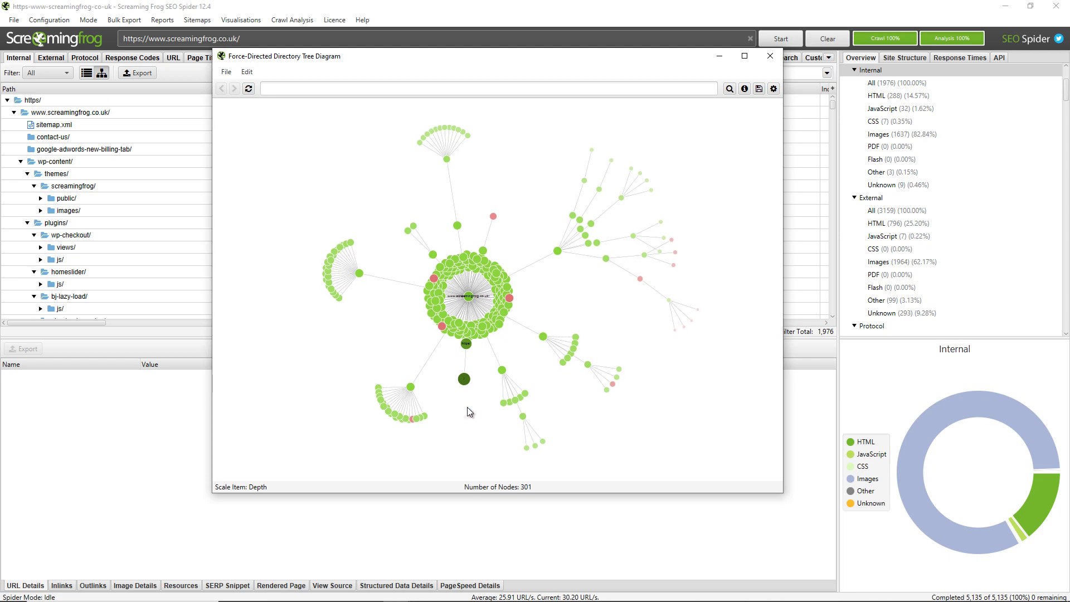
pyautogui.moveTo(468, 408); pyautogui.dragTo(462, 414)
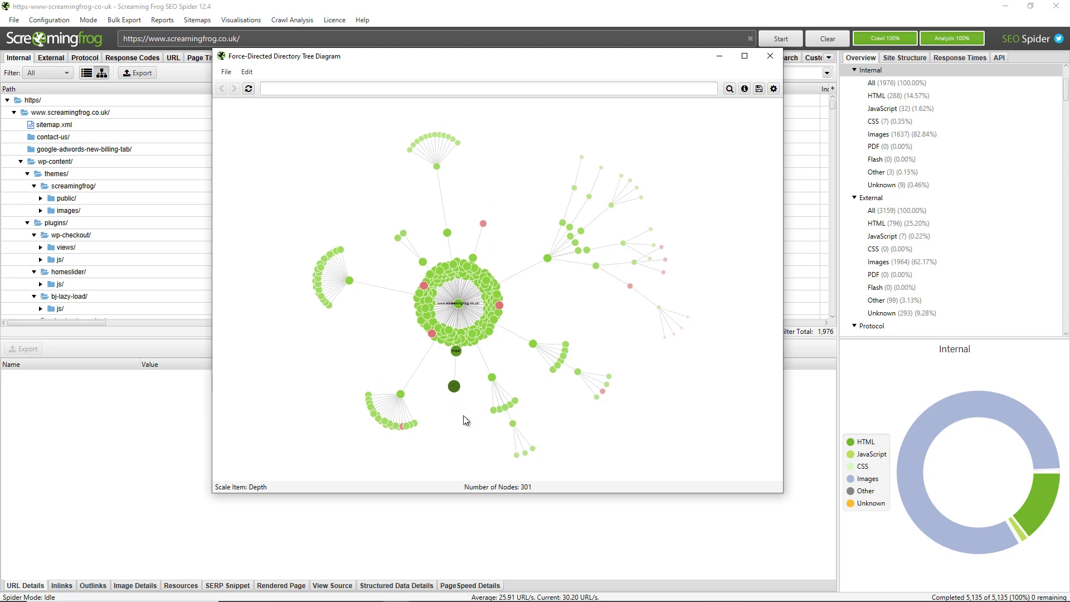